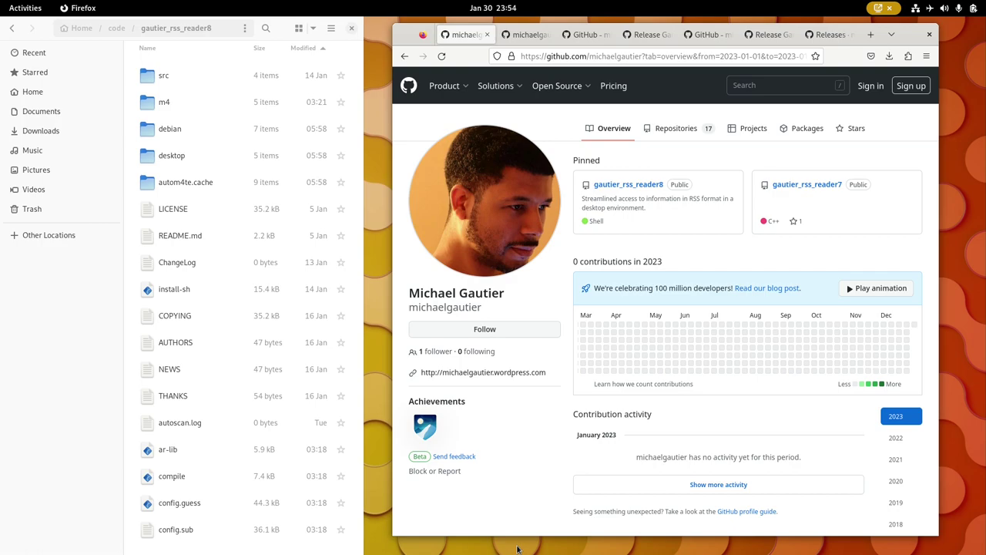
Step: Drill down through src and rss_ui into the impl folder and select application.cpp
click(163, 77)
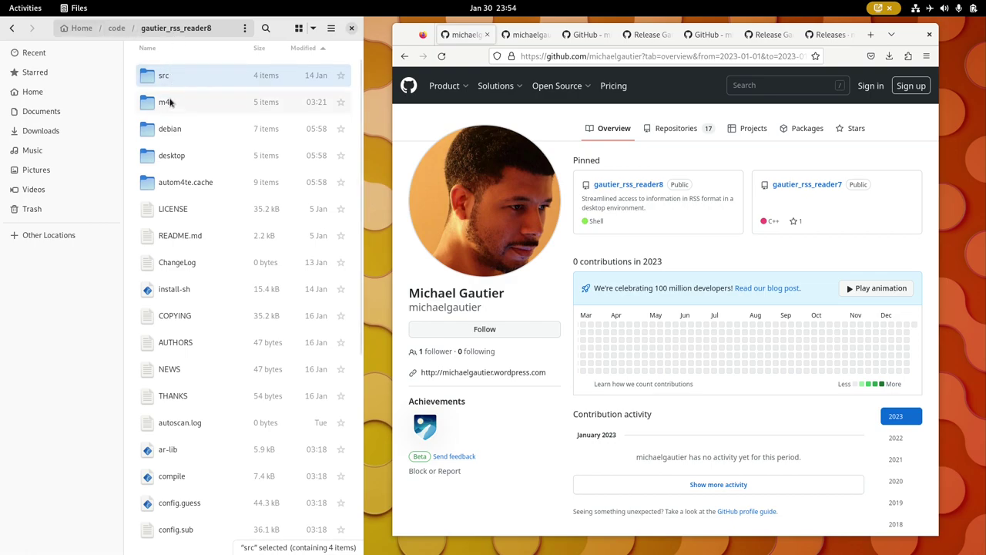
scroll(185, 266, down, 8)
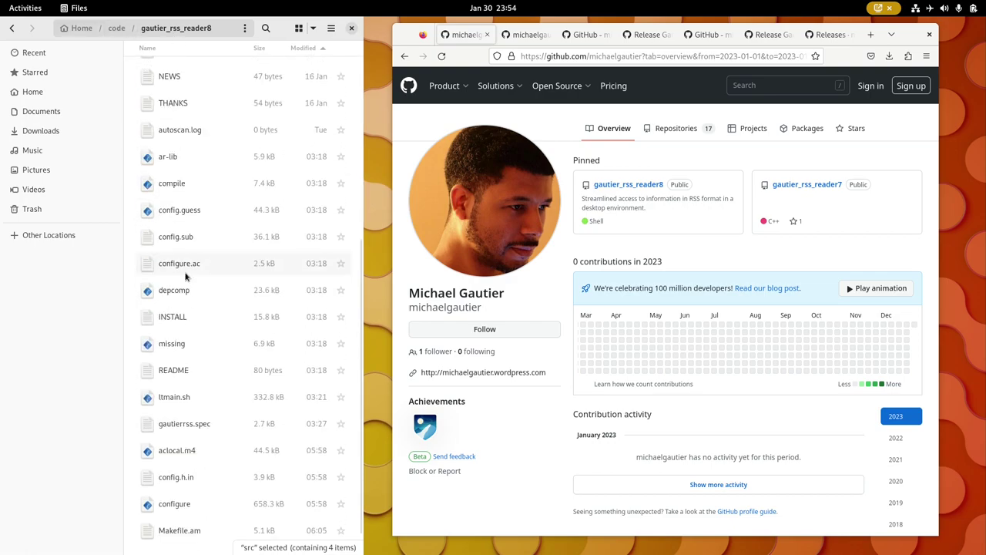
scroll(185, 311, up, 8)
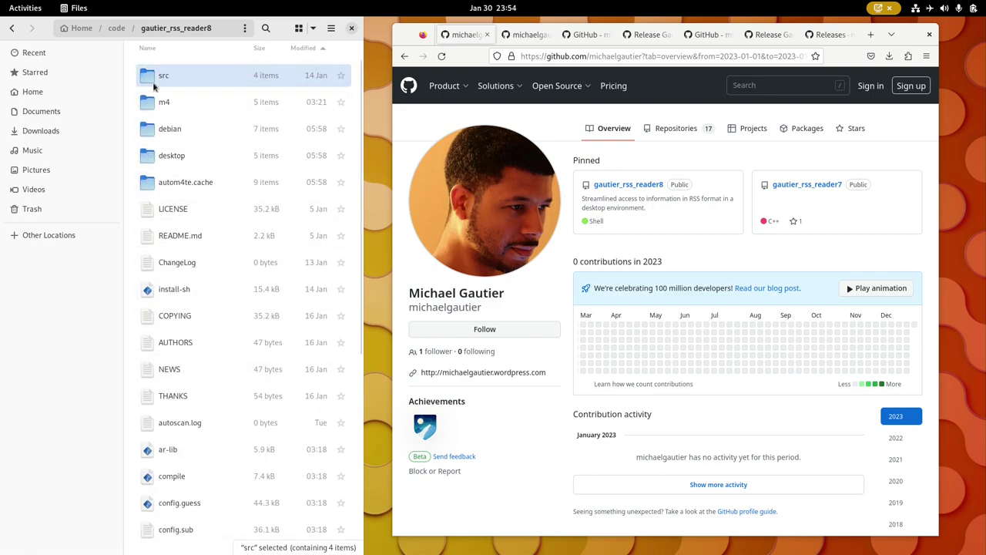
double_click(152, 77)
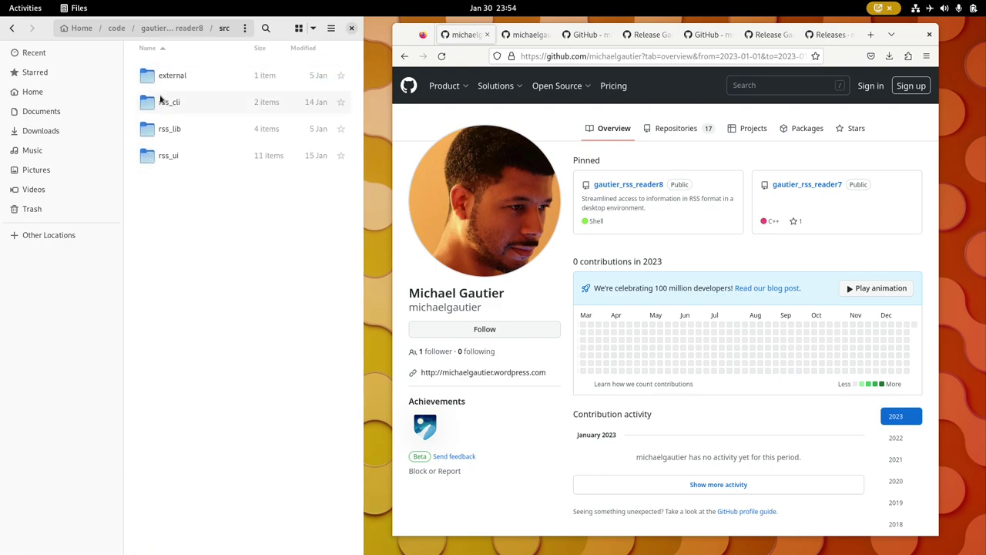
click(166, 160)
double_click(166, 159)
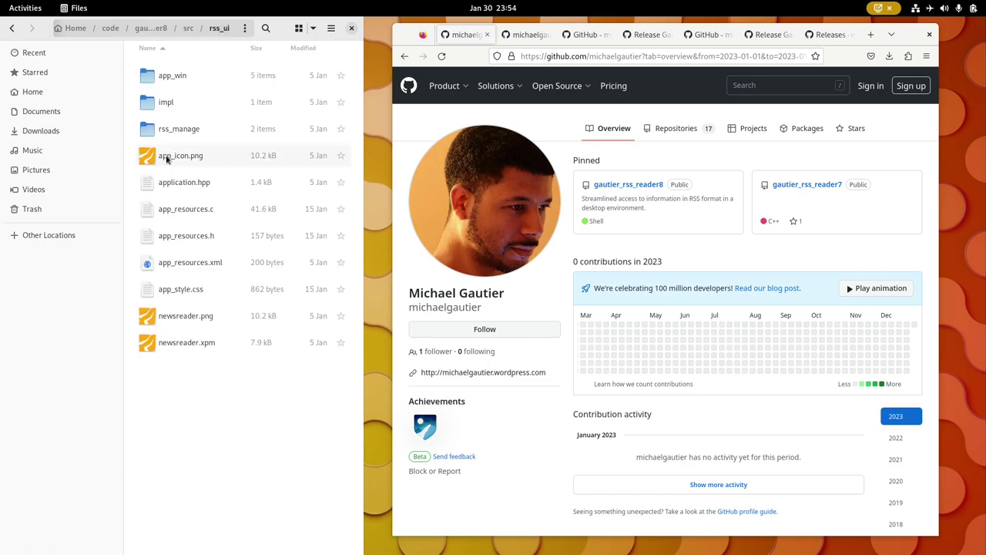
double_click(168, 101)
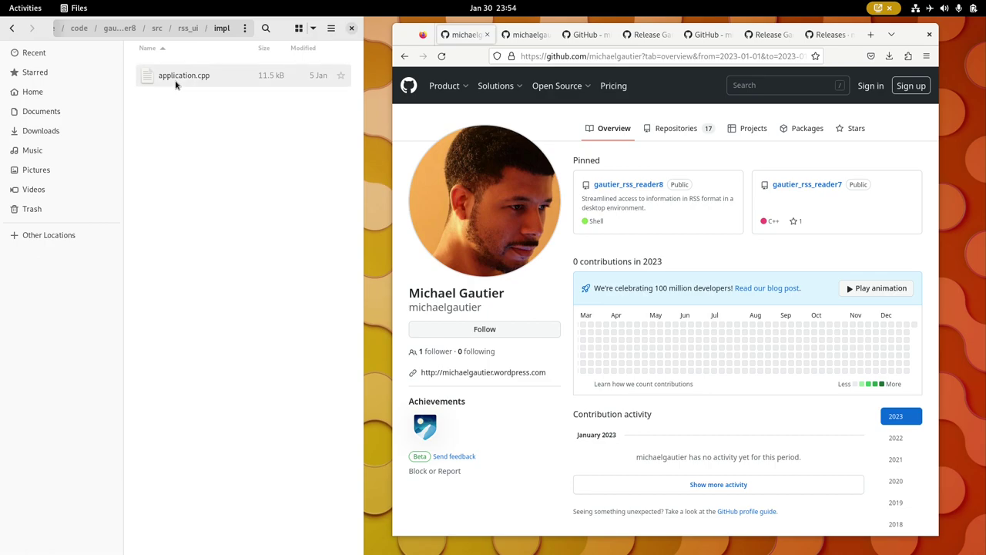
click(176, 83)
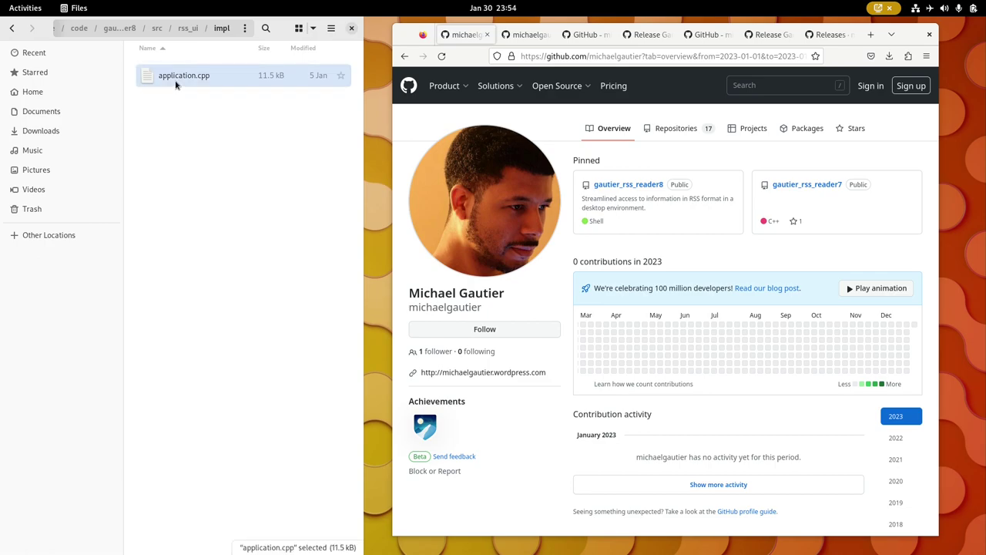
Step: Open application.cpp with Text Editor via Open With
right_click(176, 85)
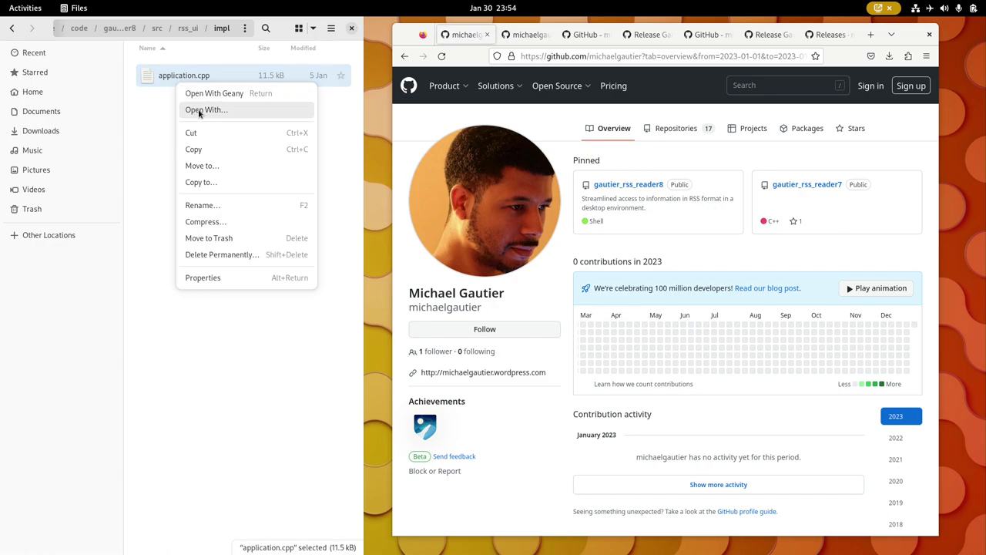
click(204, 110)
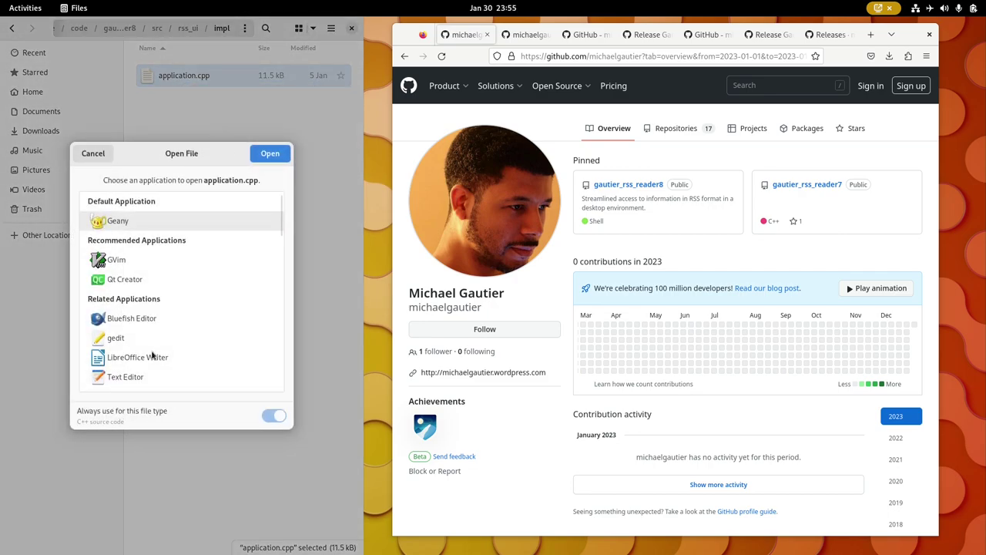
scroll(152, 354, down, 1)
click(147, 350)
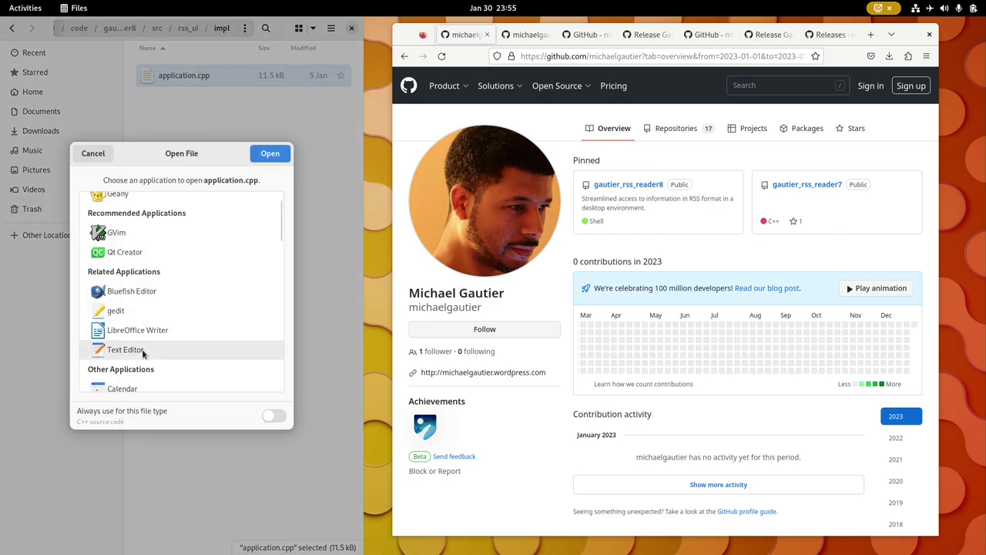
click(270, 154)
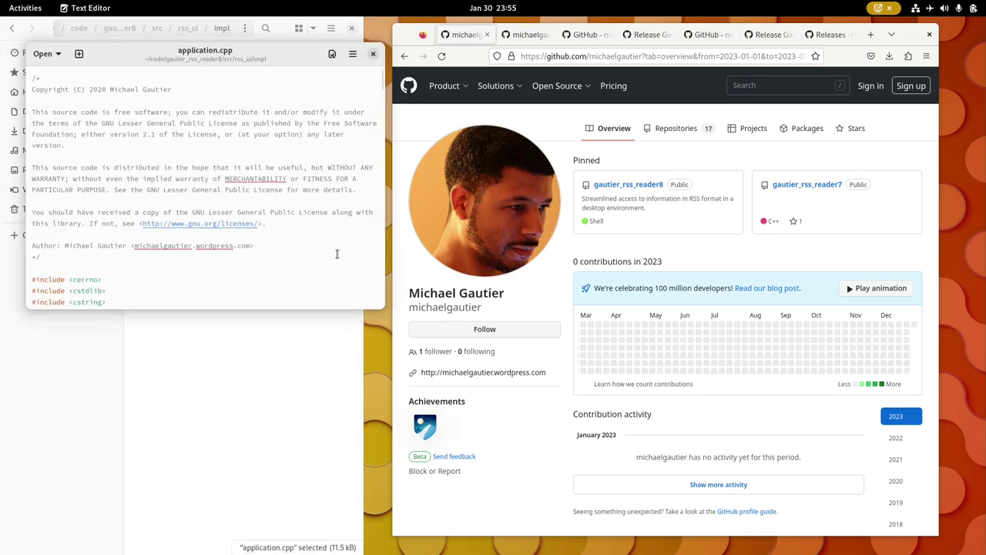
Step: Enlarge the editor, read through the application.cpp code, then close the document
drag(380, 310, 655, 528)
scroll(442, 378, down, 20)
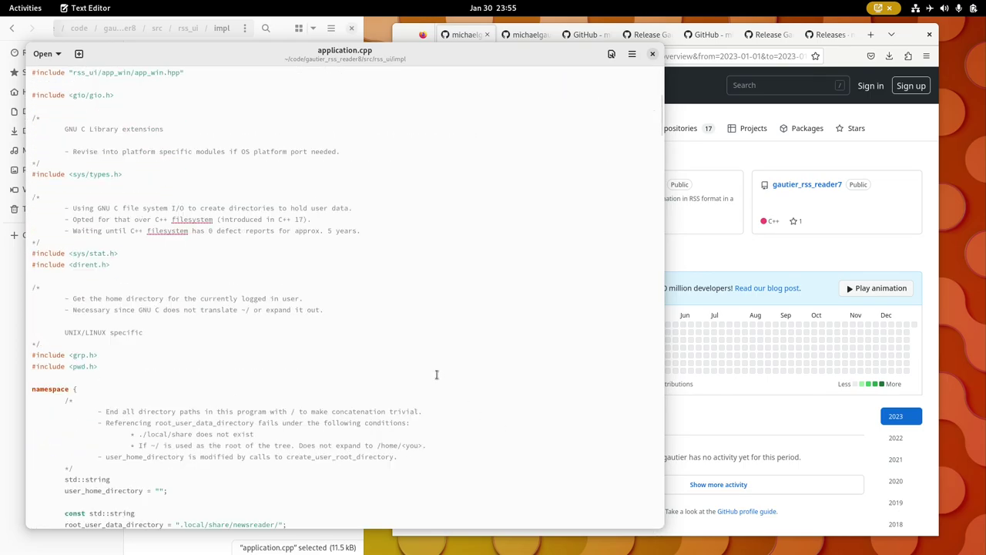
scroll(436, 373, down, 20)
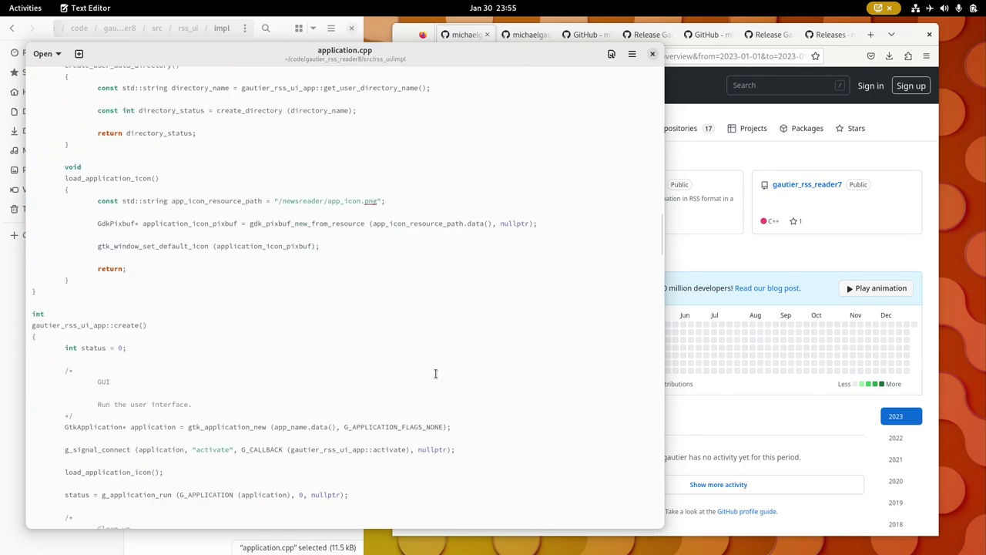
scroll(436, 374, down, 20)
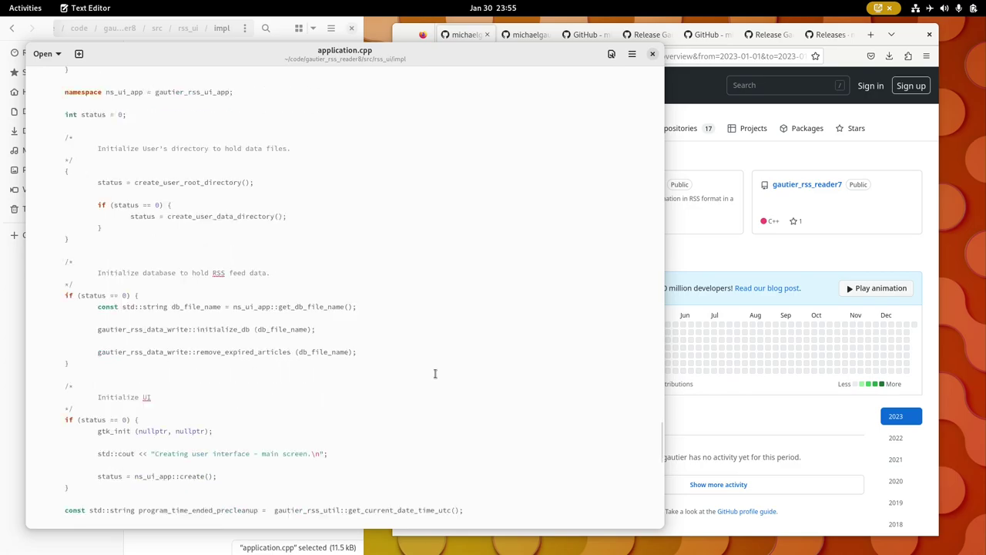
scroll(436, 374, up, 15)
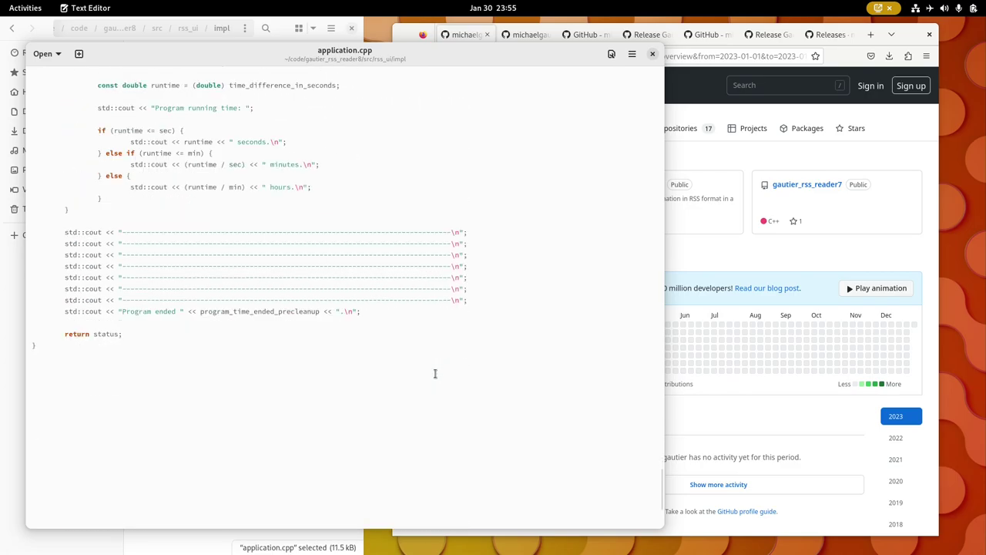
scroll(436, 374, up, 20)
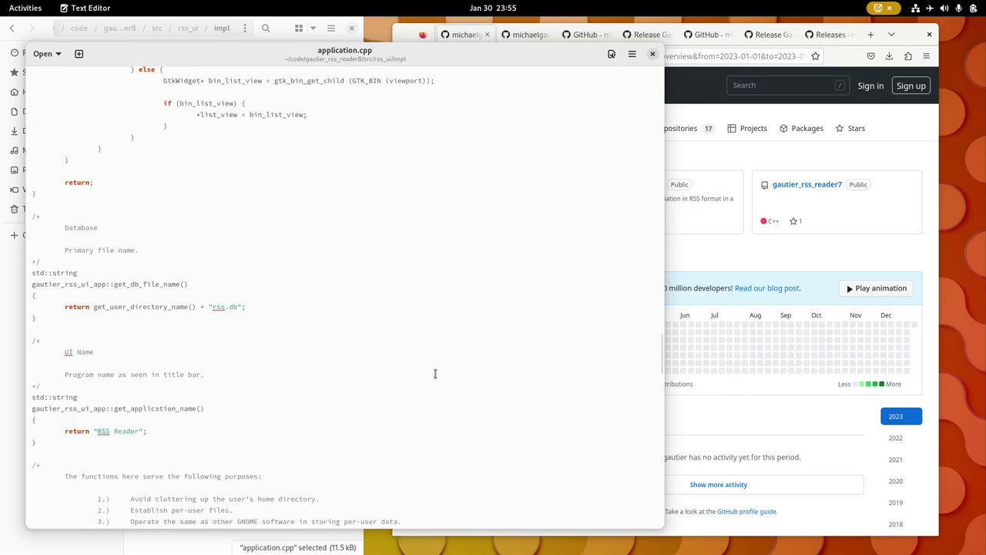
scroll(436, 374, up, 20)
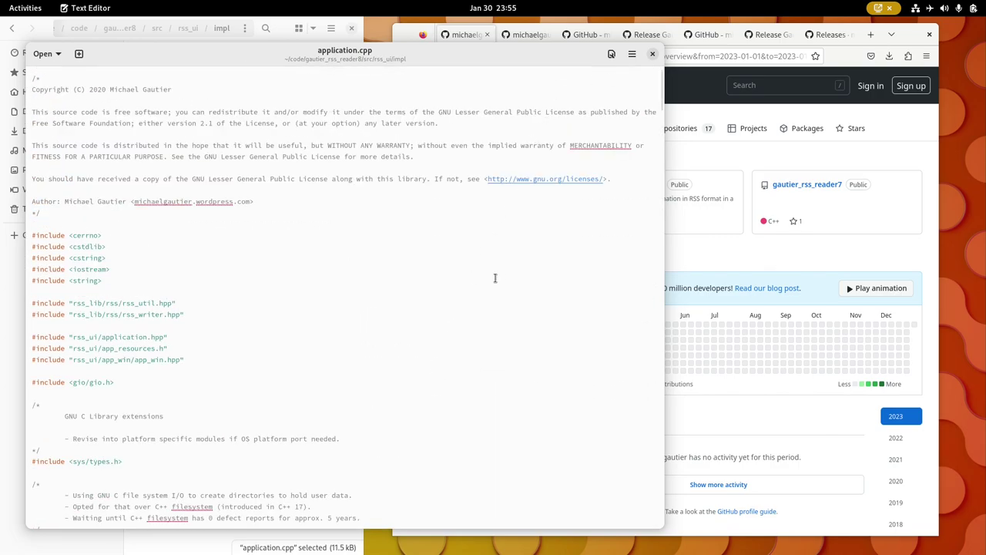
key(ctrl+w)
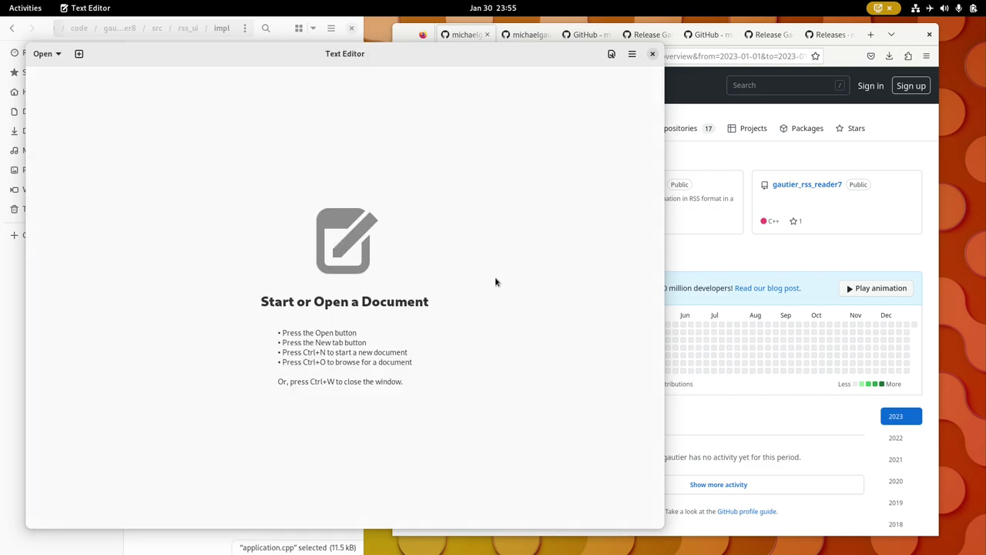
Step: Close Text Editor and look inside the rss_ui/app_win/impl folder before returning to rss_ui
click(653, 55)
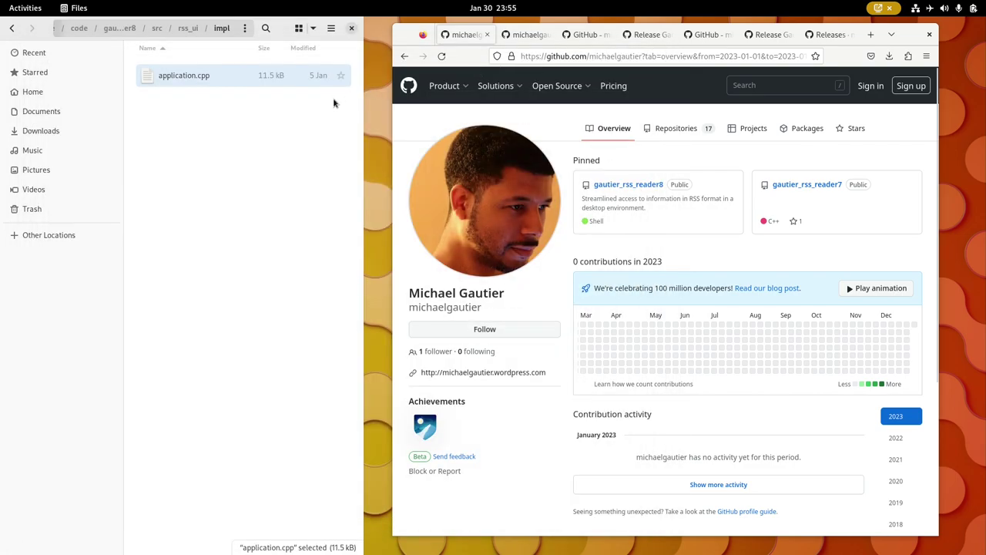
click(192, 29)
double_click(177, 76)
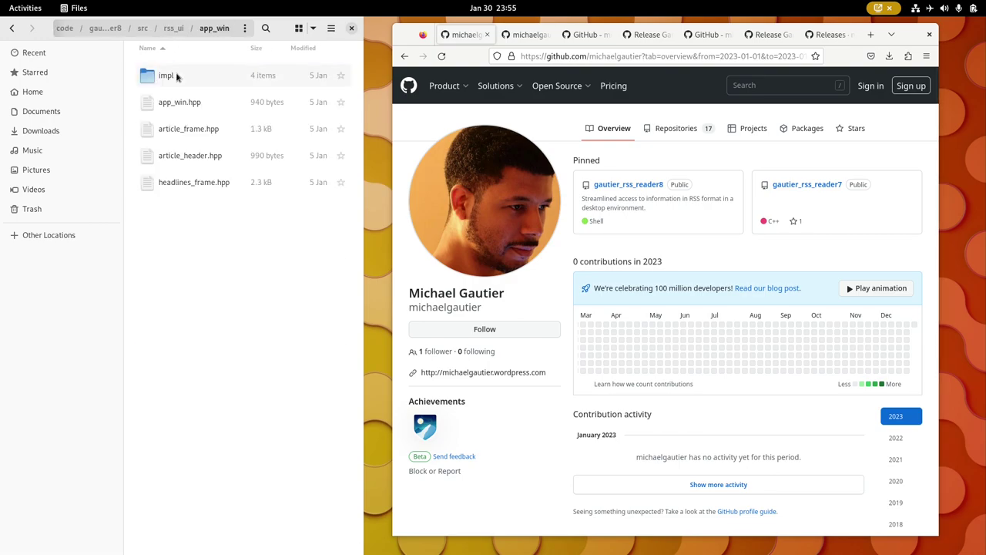
double_click(166, 76)
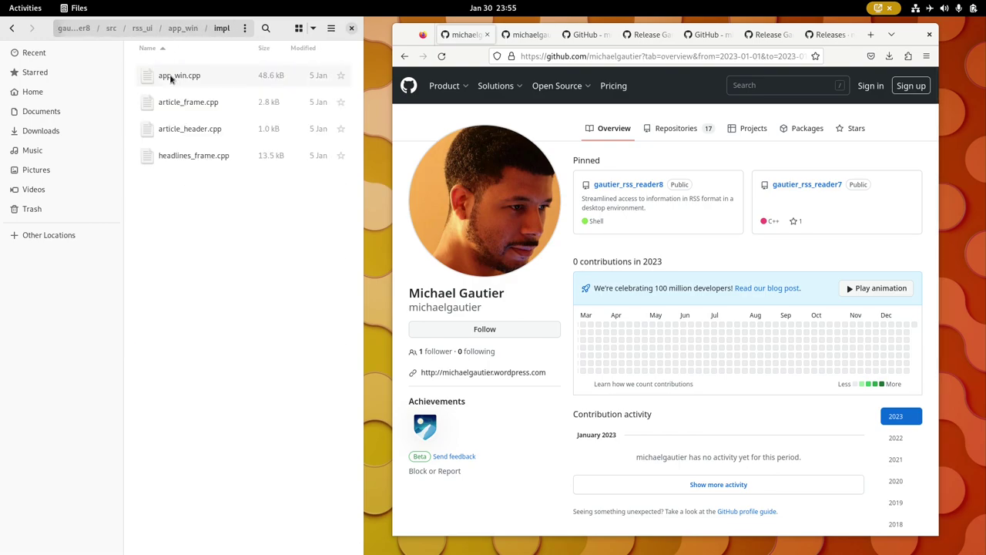
click(149, 31)
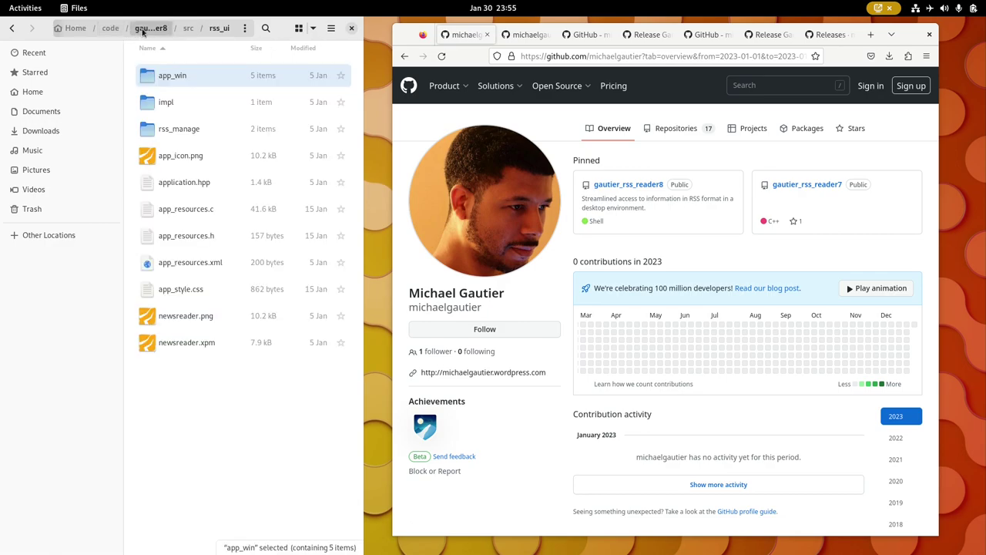
Step: Select app_icon.png, then go up to code and open gautier_rss_reader8's desktop folder
click(185, 160)
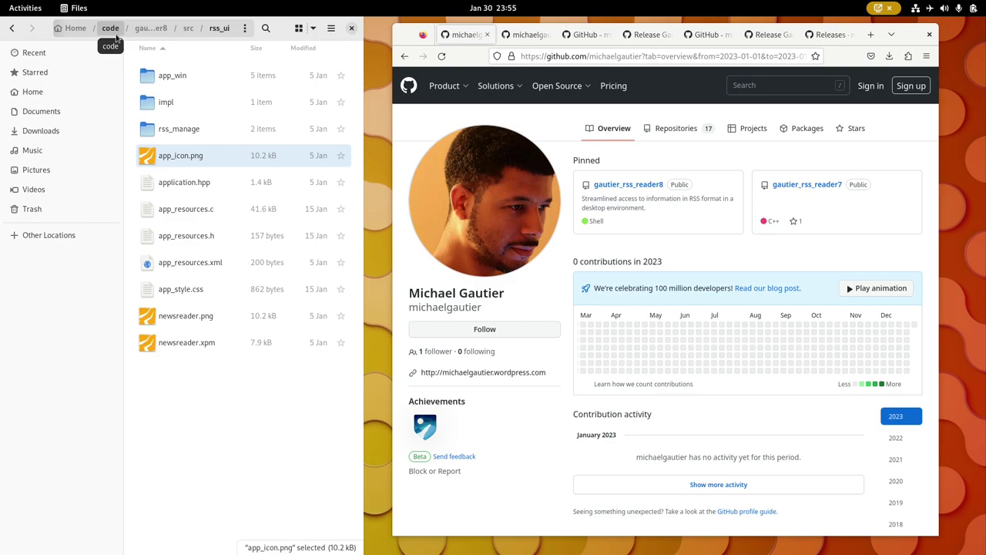
click(114, 31)
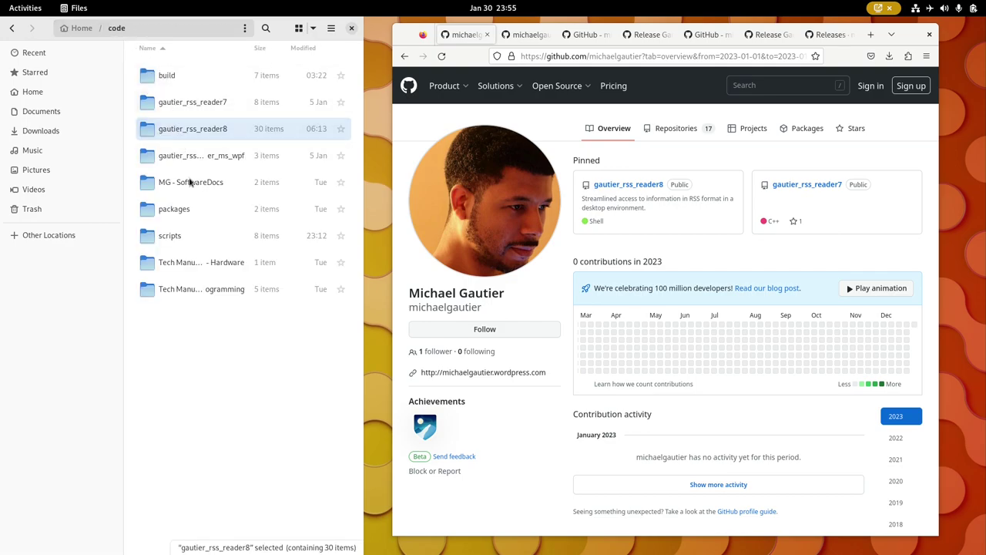
double_click(208, 133)
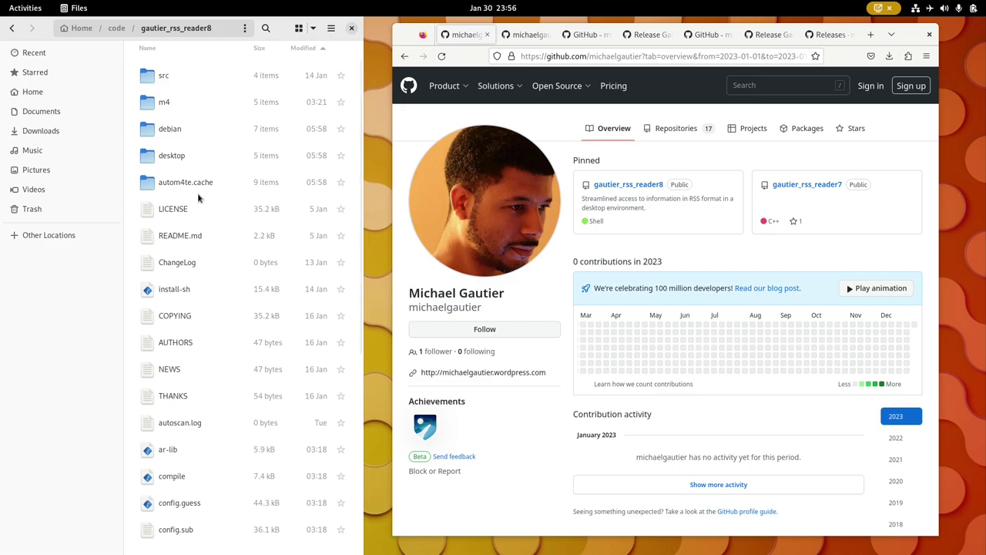
double_click(182, 164)
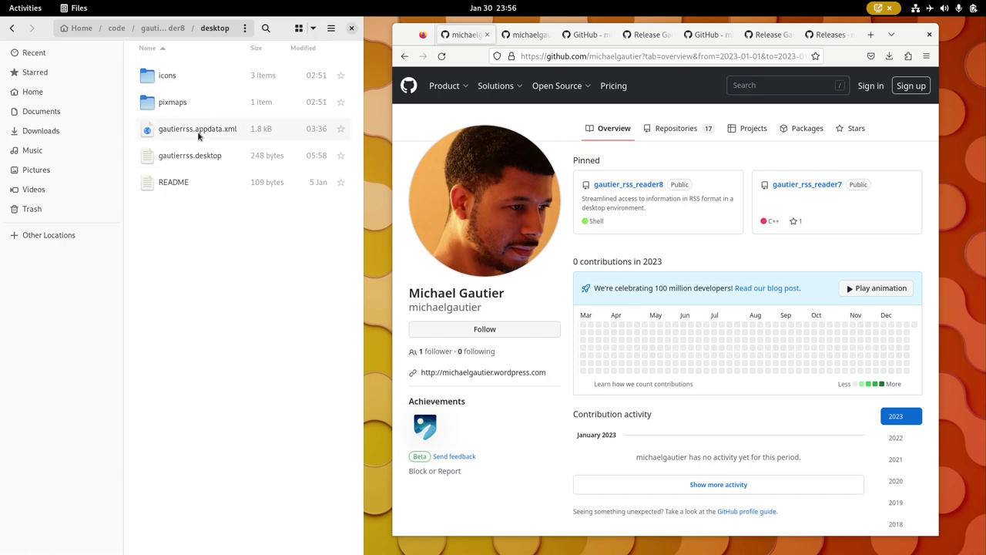
Step: Open gautierrss.desktop in Text Editor via Open With
click(199, 162)
right_click(202, 159)
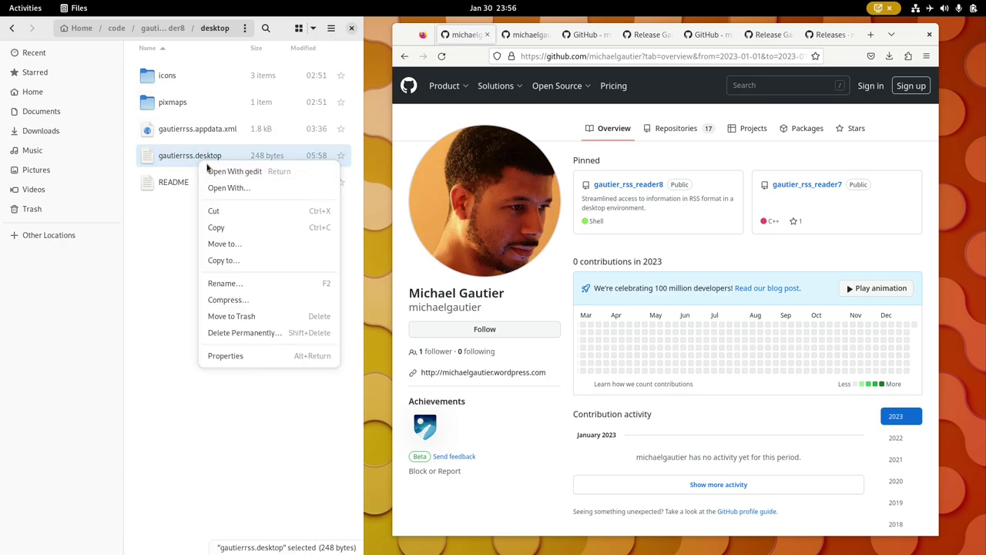
click(222, 188)
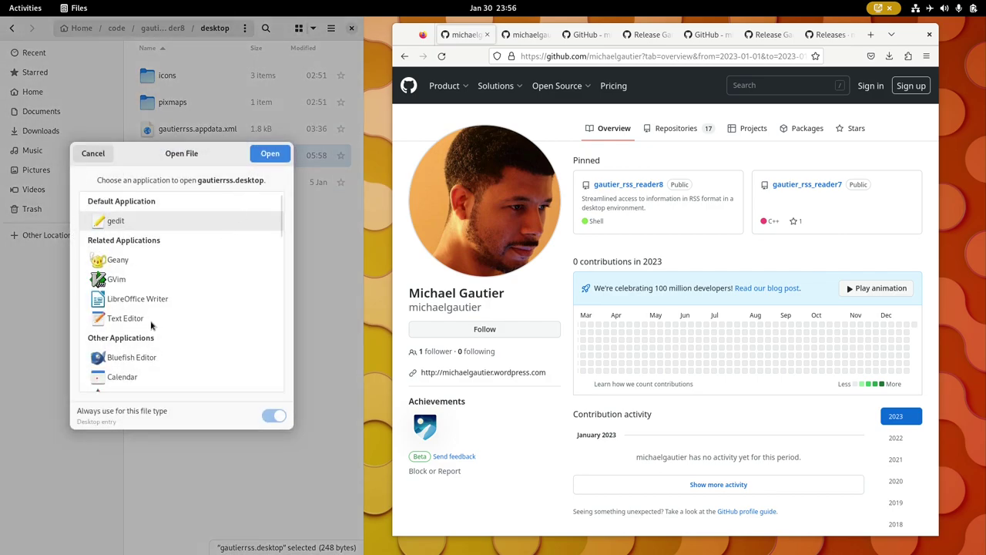
click(152, 324)
click(273, 158)
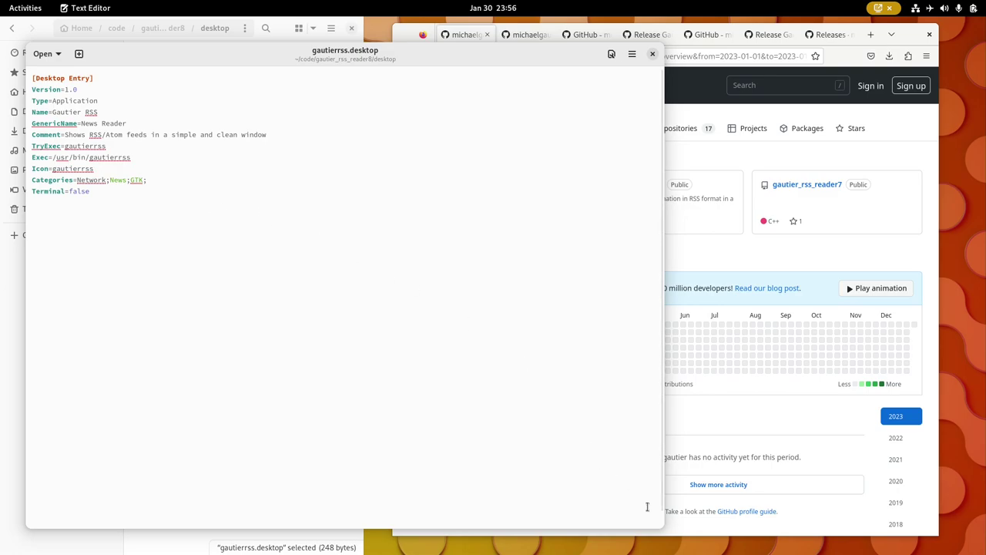
Step: Shrink the editor, move it over the file list, then close the gautierrss.desktop document
drag(662, 526, 362, 249)
drag(286, 53, 359, 165)
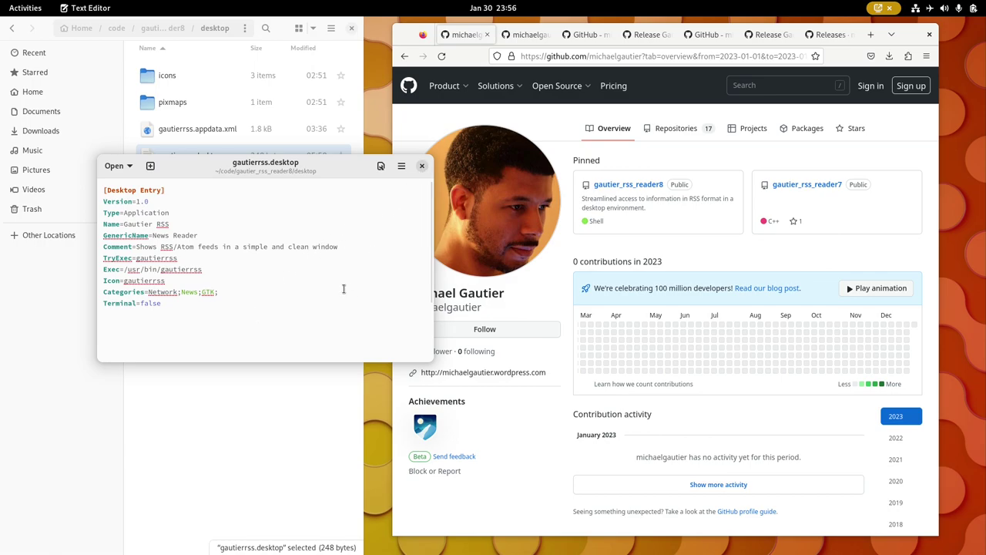
key(ctrl+w)
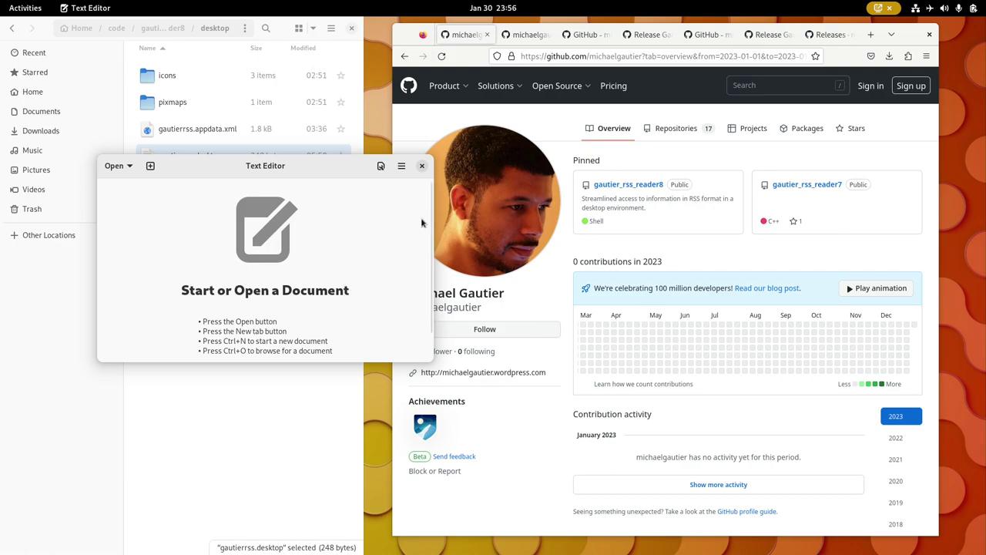
Step: Close Text Editor and view the 16x16 gautierrss.png icon in Image Viewer
click(422, 166)
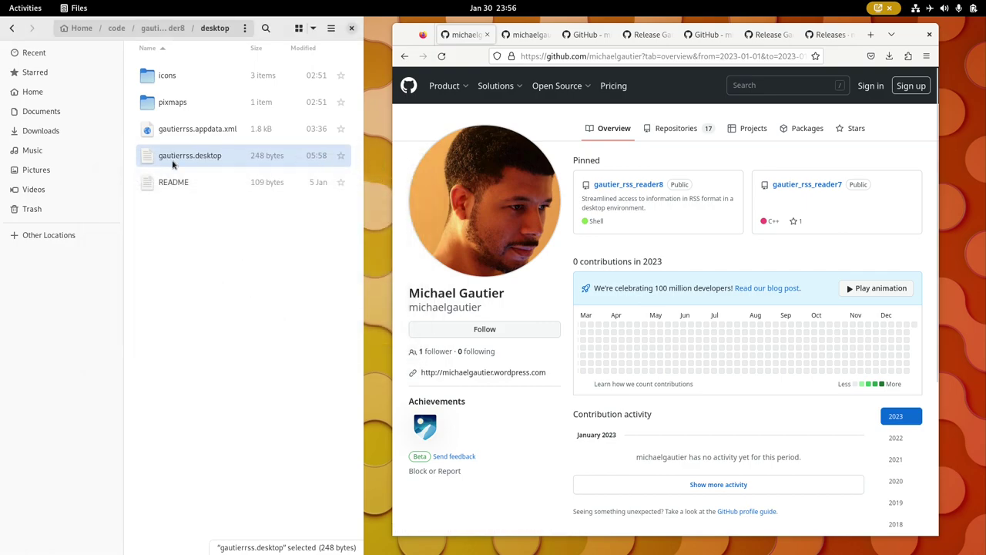
double_click(165, 77)
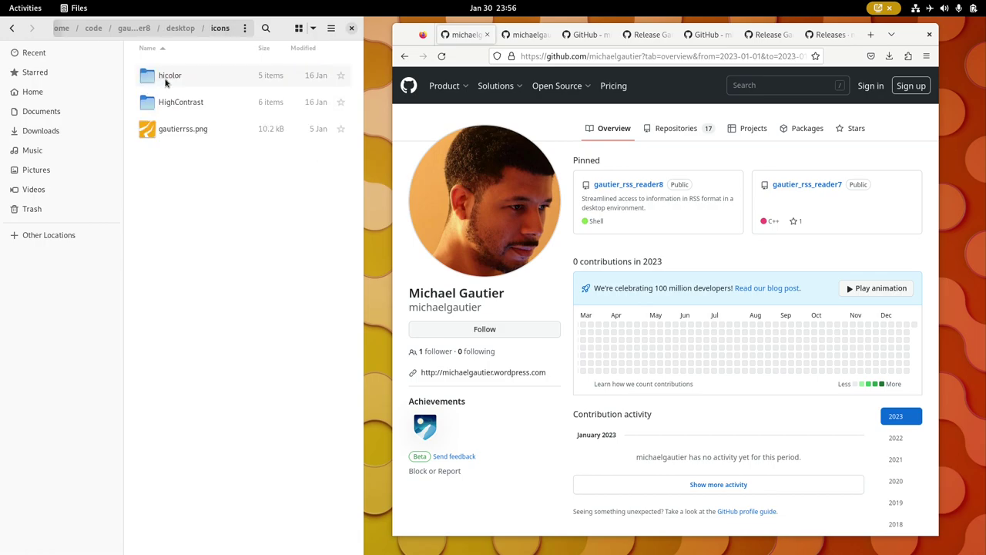
double_click(165, 77)
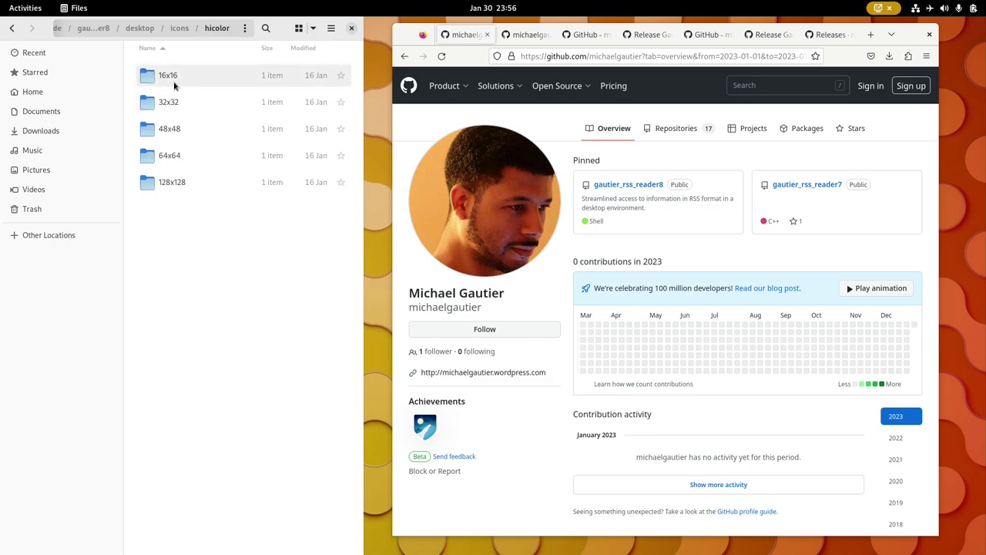
click(174, 85)
double_click(173, 85)
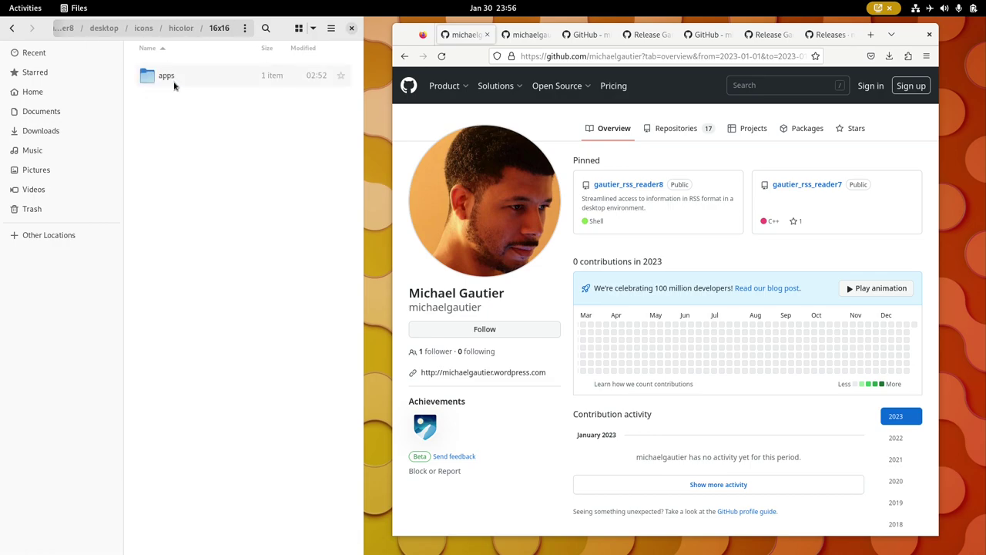
double_click(174, 83)
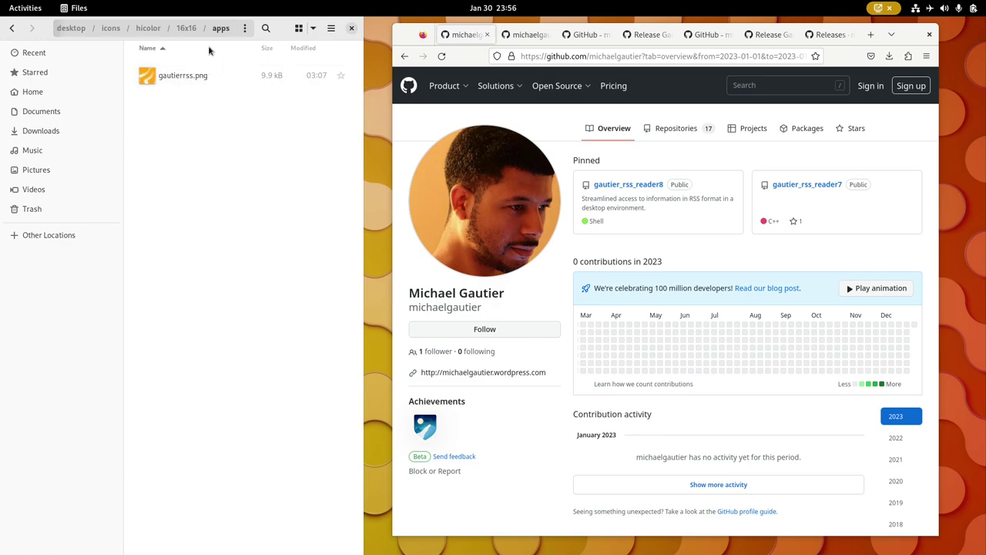
right_click(193, 76)
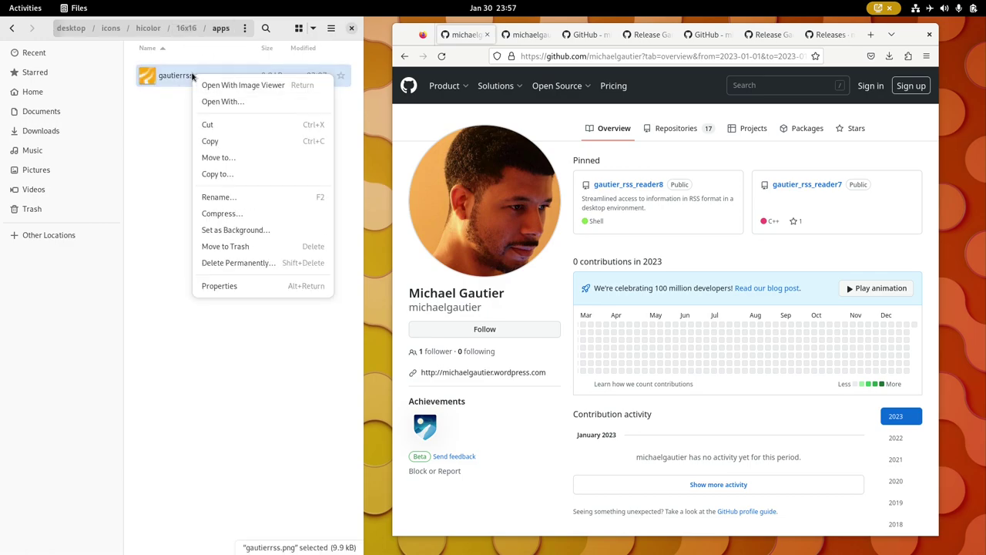
click(211, 85)
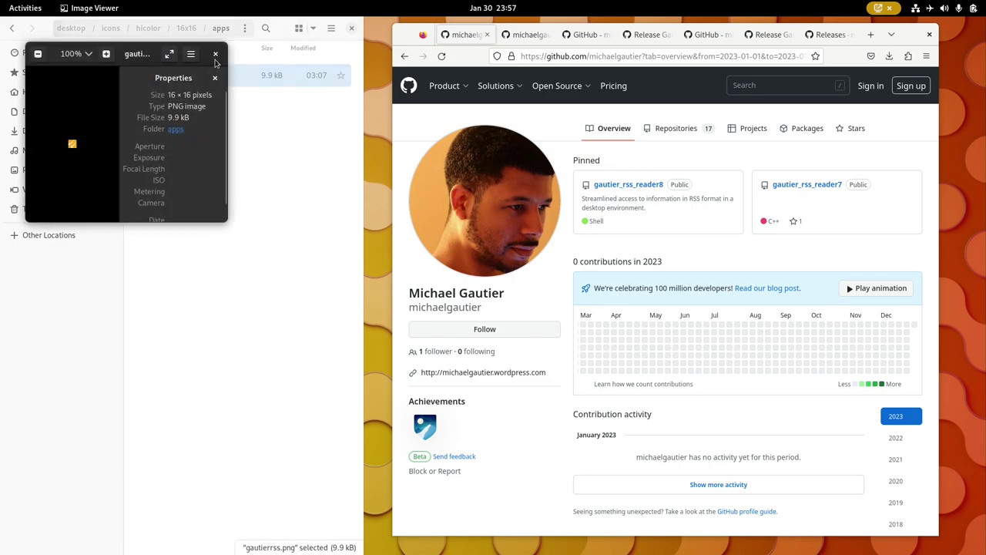
click(215, 56)
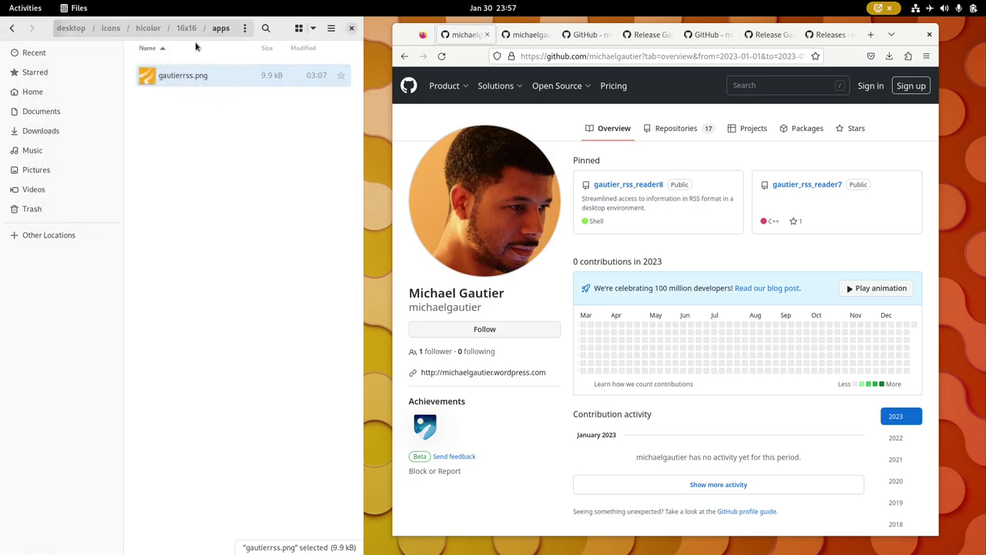
Step: View the 64x64 gautierrss.png icon from hicolor/64x64/apps in Image Viewer, then close it
click(148, 28)
double_click(162, 155)
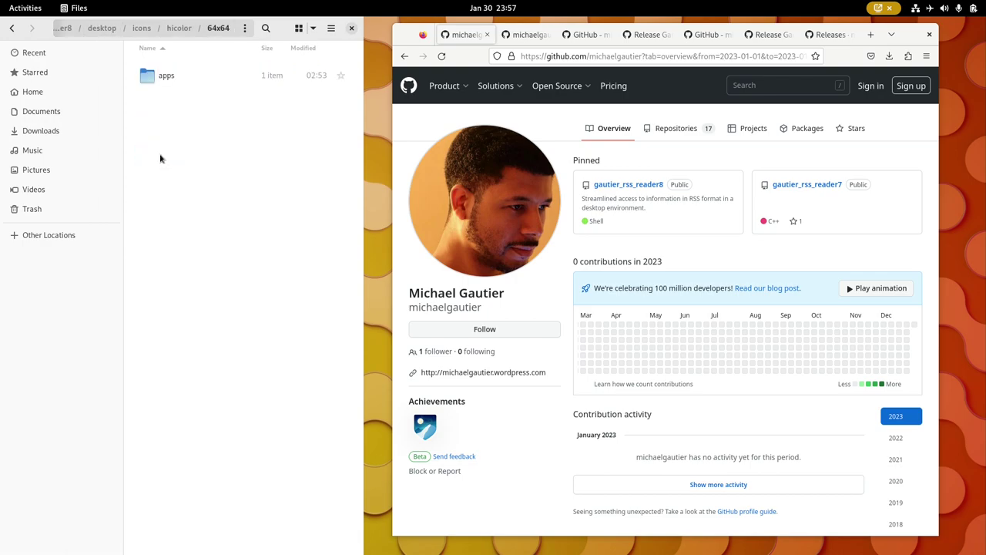
double_click(162, 80)
right_click(165, 80)
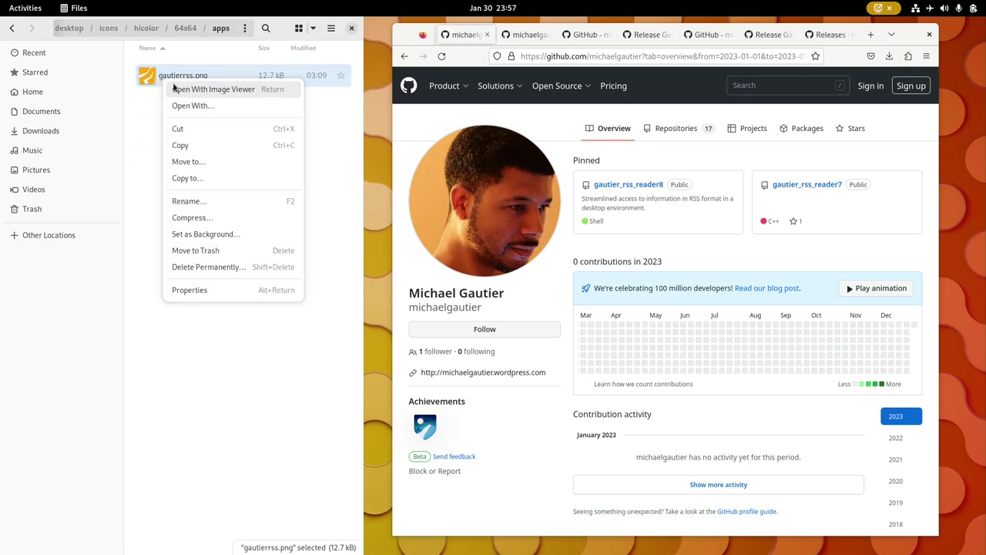
click(178, 89)
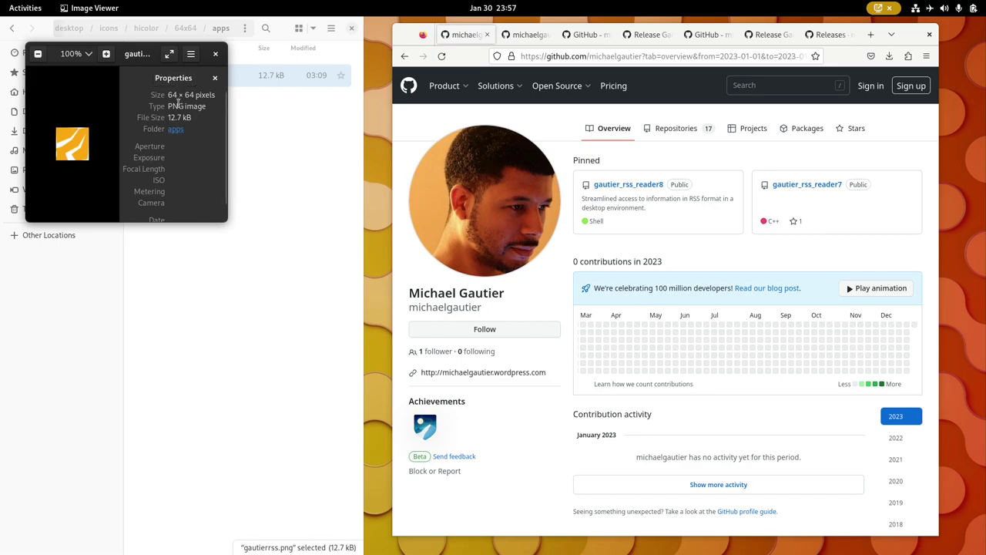
click(215, 56)
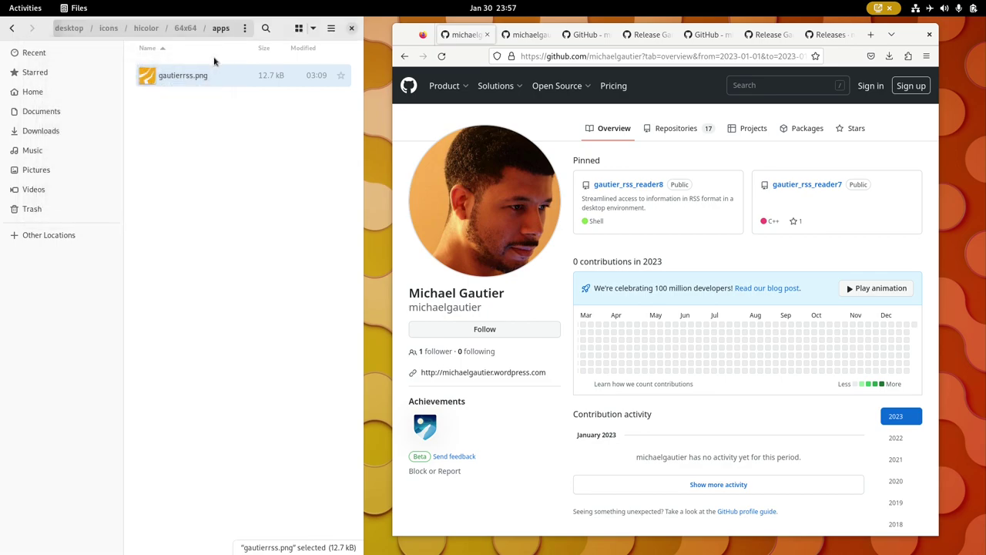
Step: Go up to the gautier_rss_reader8 folder and open its debian packaging folder
click(109, 28)
click(132, 28)
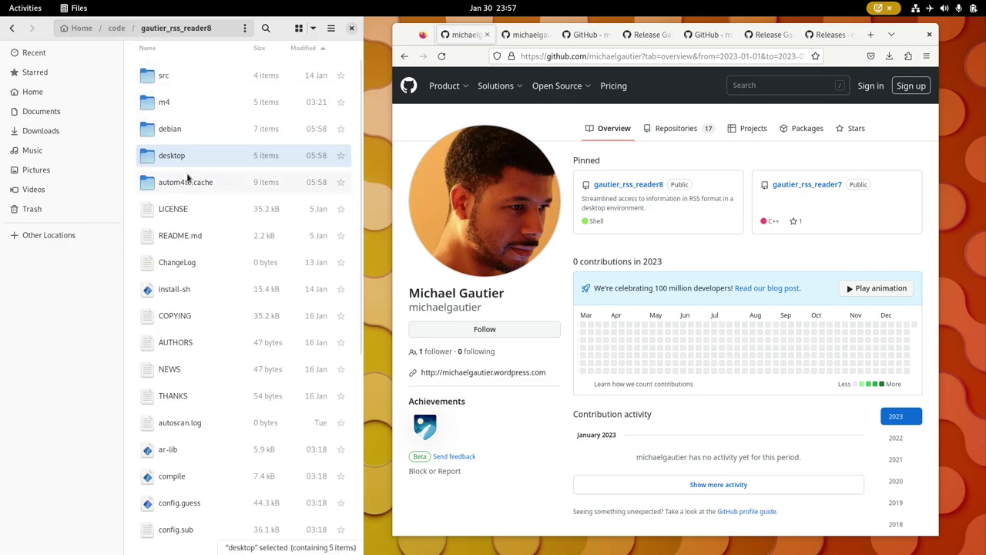
double_click(176, 134)
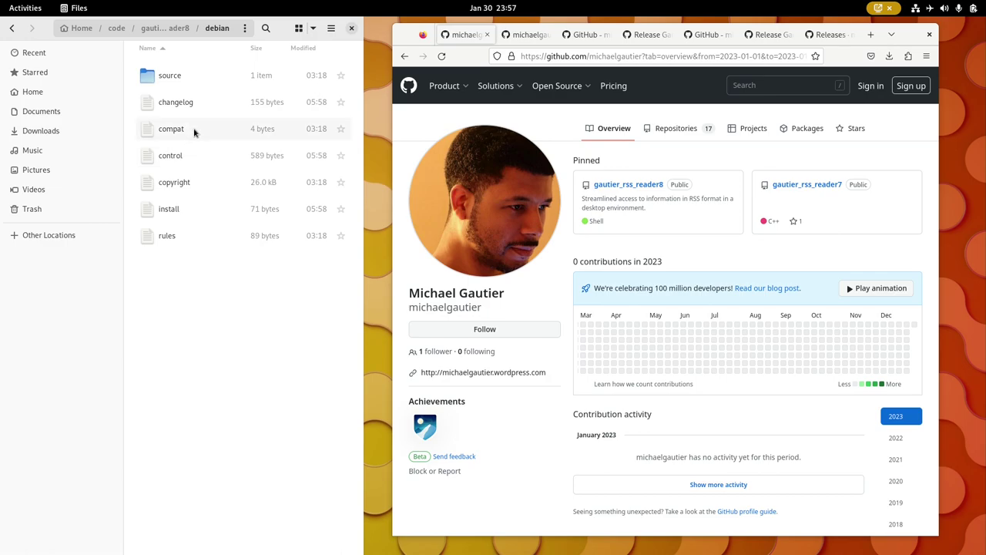
Step: Return to the project folder and select configure.ac and Makefile.am in the list
click(176, 29)
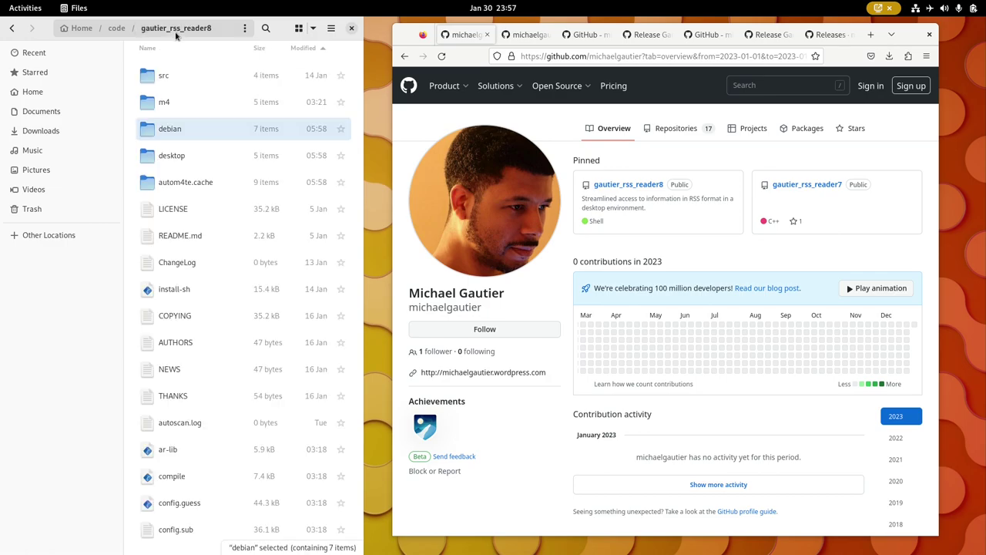
scroll(191, 223, down, 6)
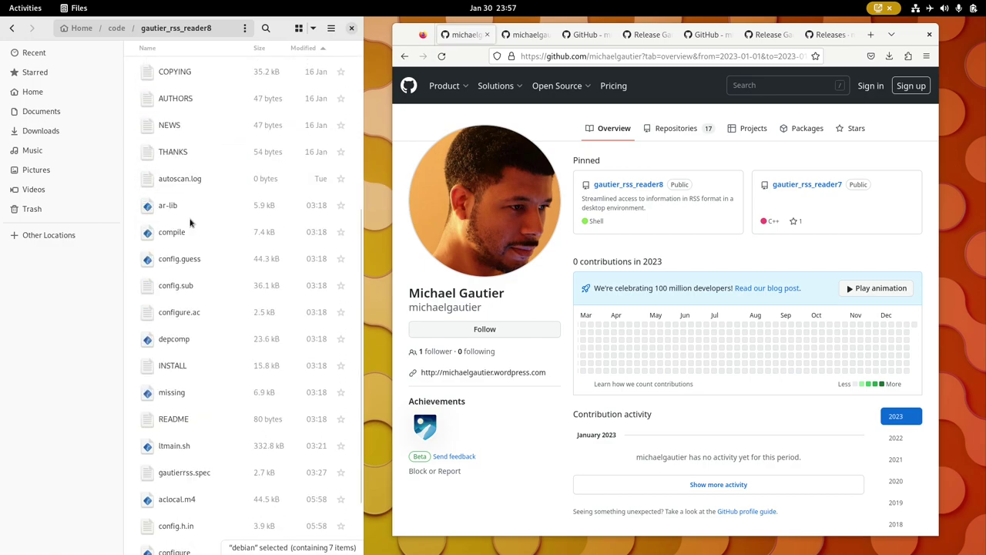
click(194, 312)
scroll(195, 315, down, 2)
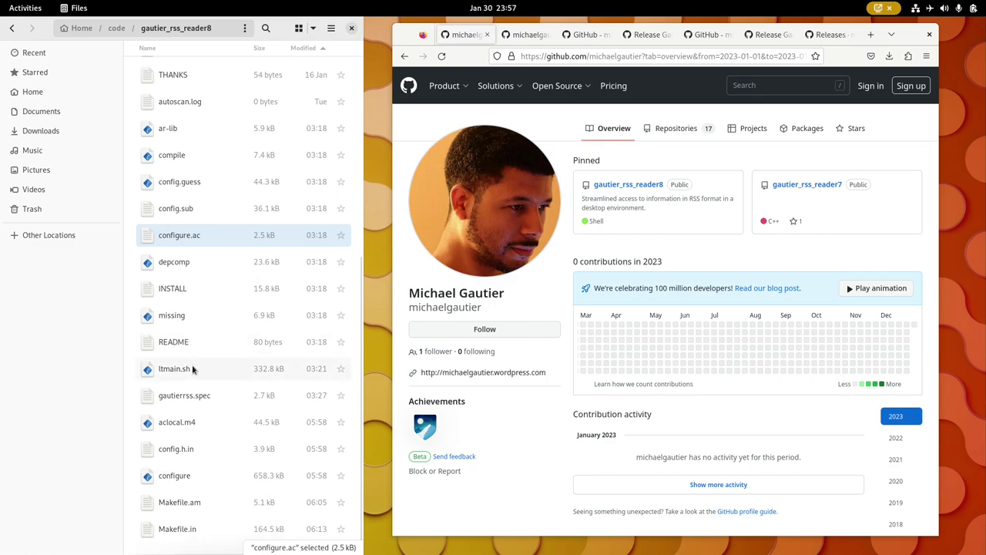
click(188, 511)
scroll(192, 509, up, 8)
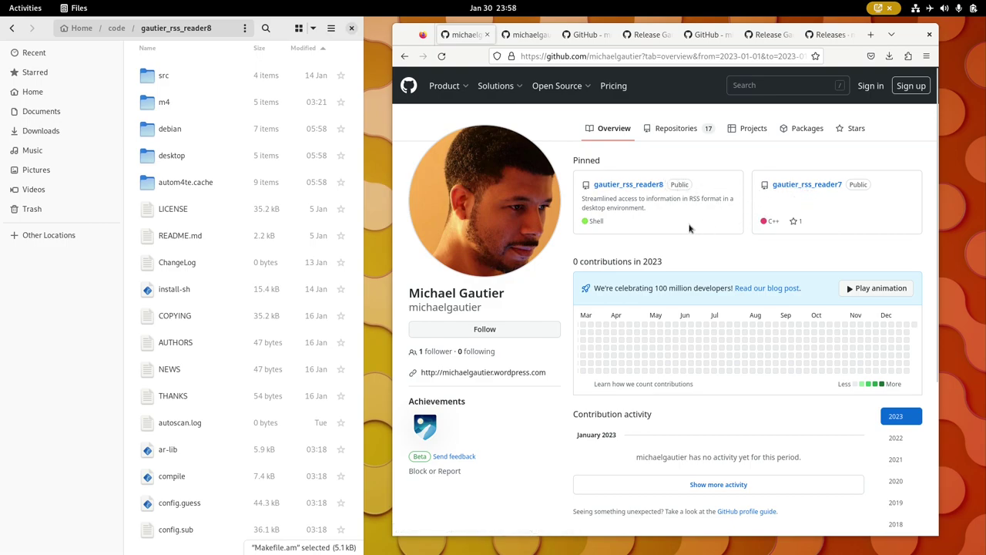
Step: Scroll through the 17 repositories on the GitHub Repositories tab, ending at gautier_rss_reader8
click(531, 36)
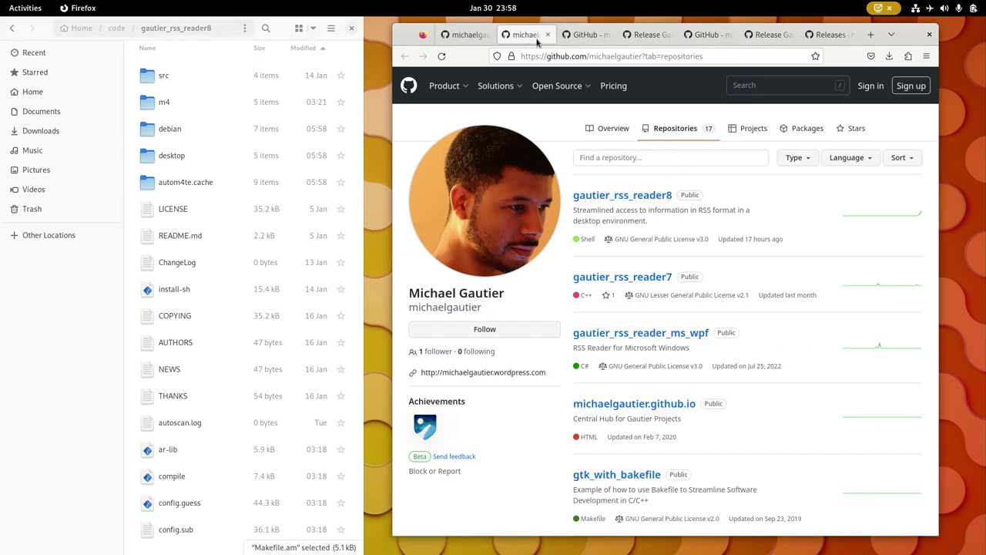
scroll(834, 290, down, 5)
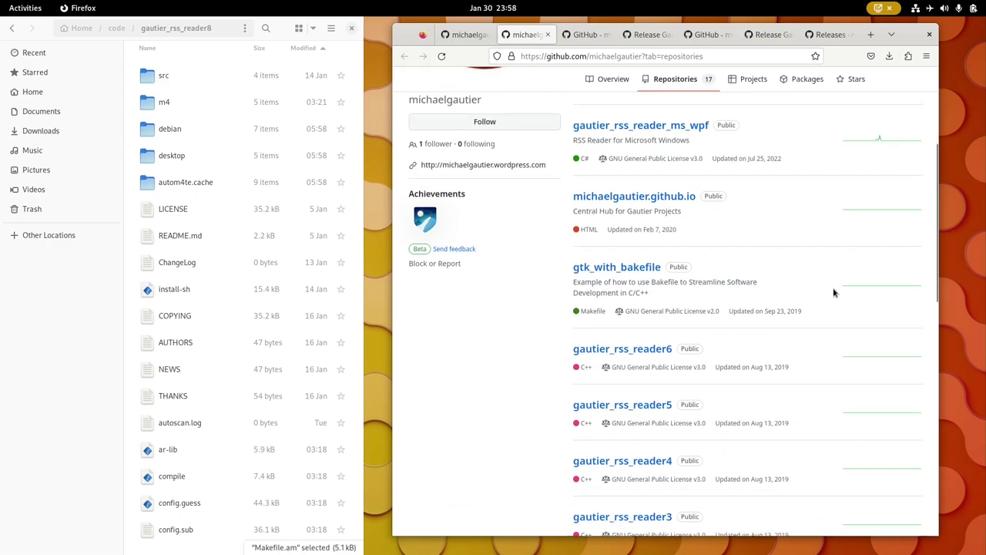
scroll(834, 292, down, 12)
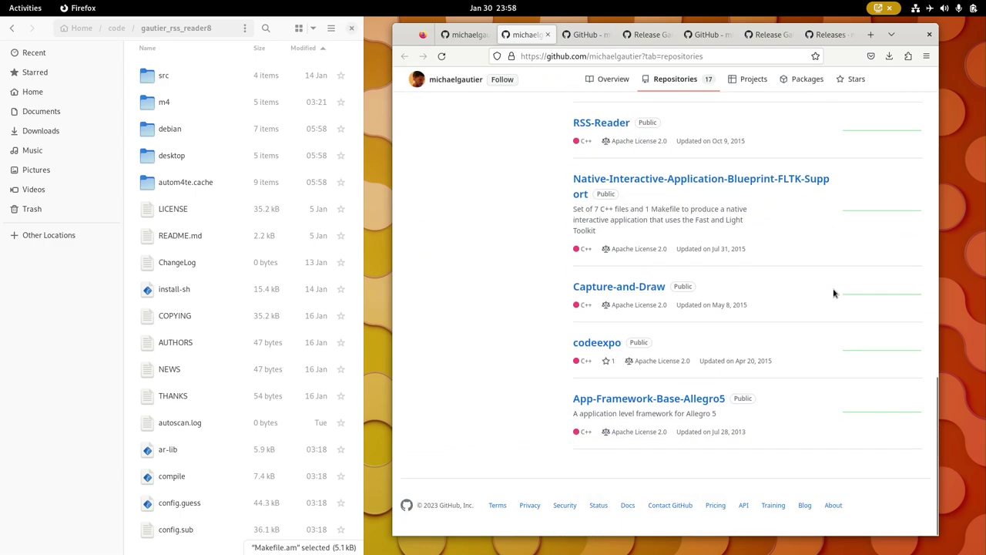
scroll(834, 292, up, 14)
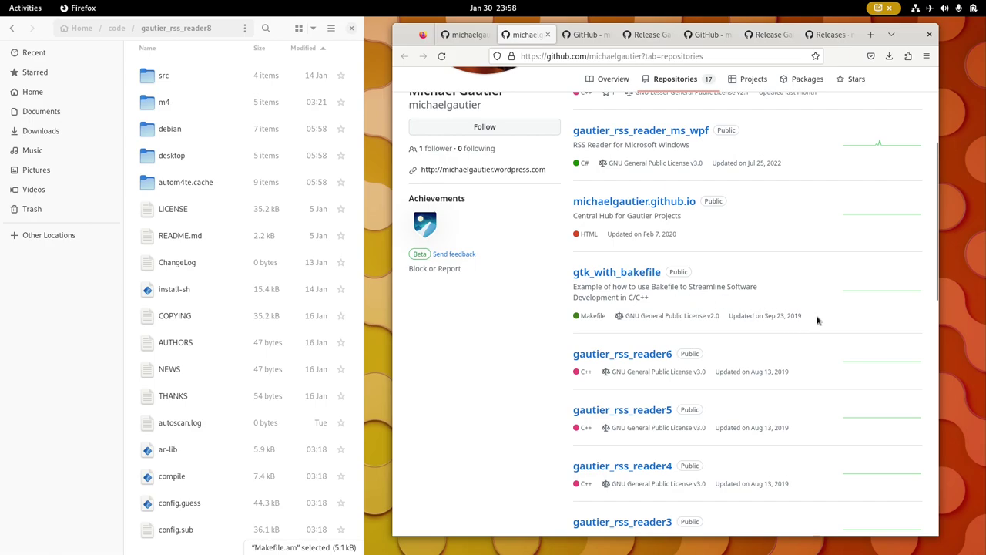
scroll(798, 384, down, 3)
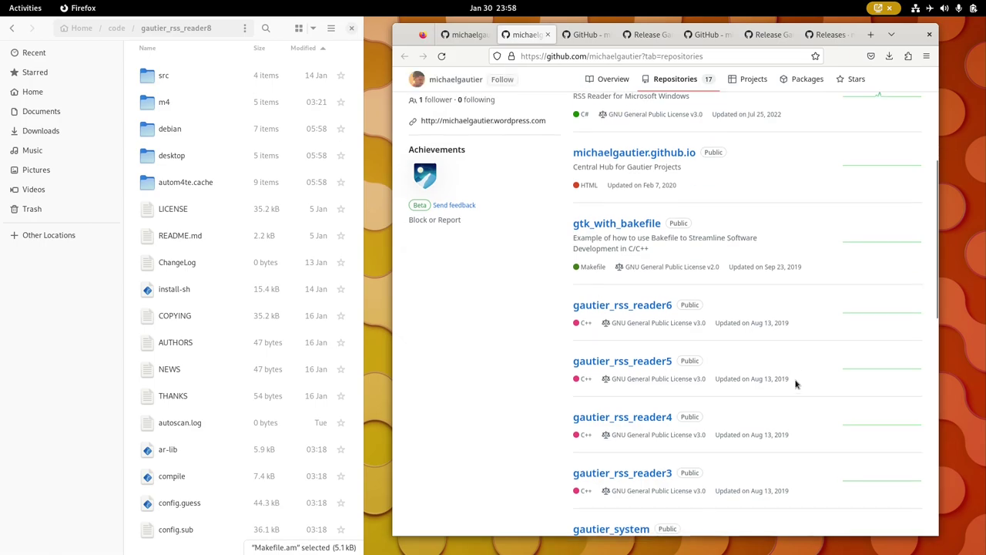
scroll(805, 383, down, 1)
scroll(805, 383, down, 1)
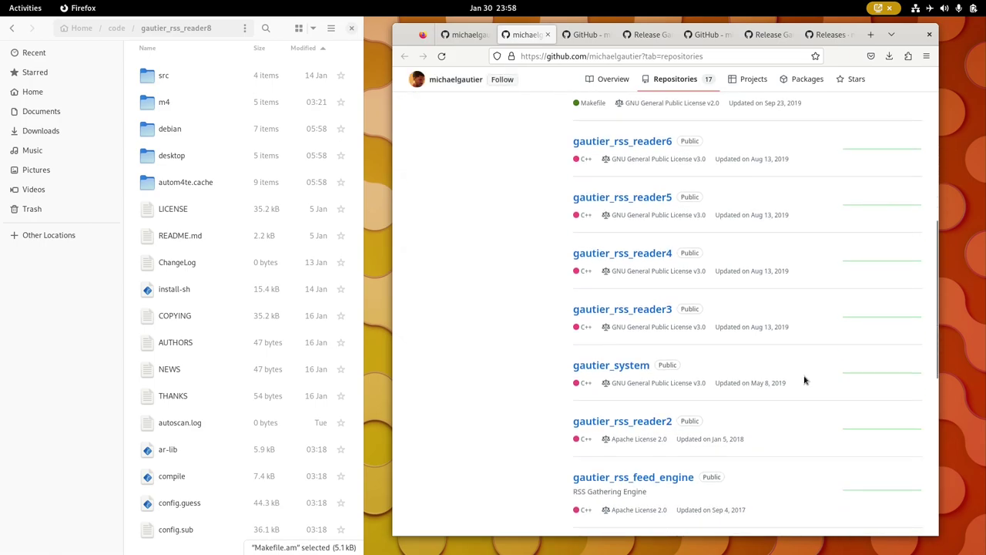
scroll(805, 379, down, 1)
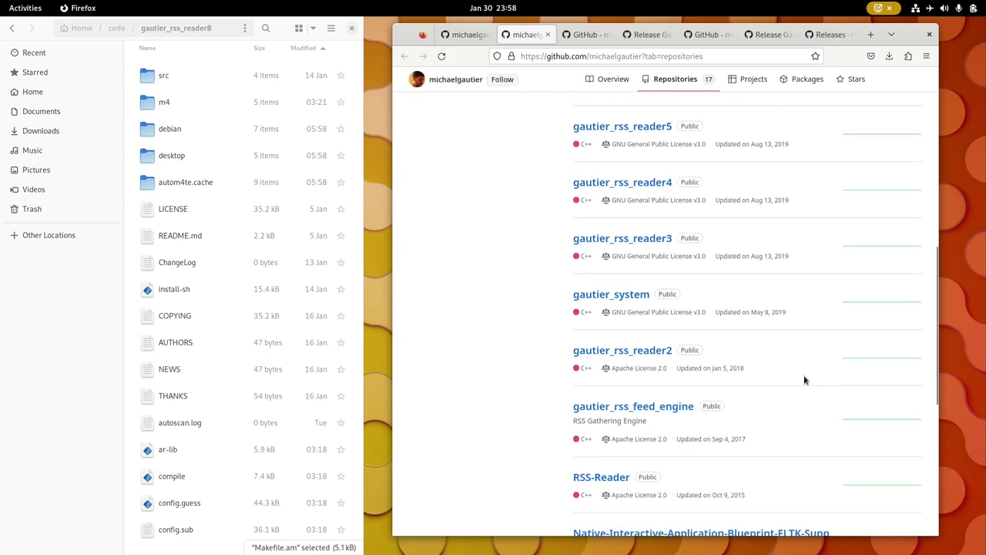
scroll(805, 379, down, 1)
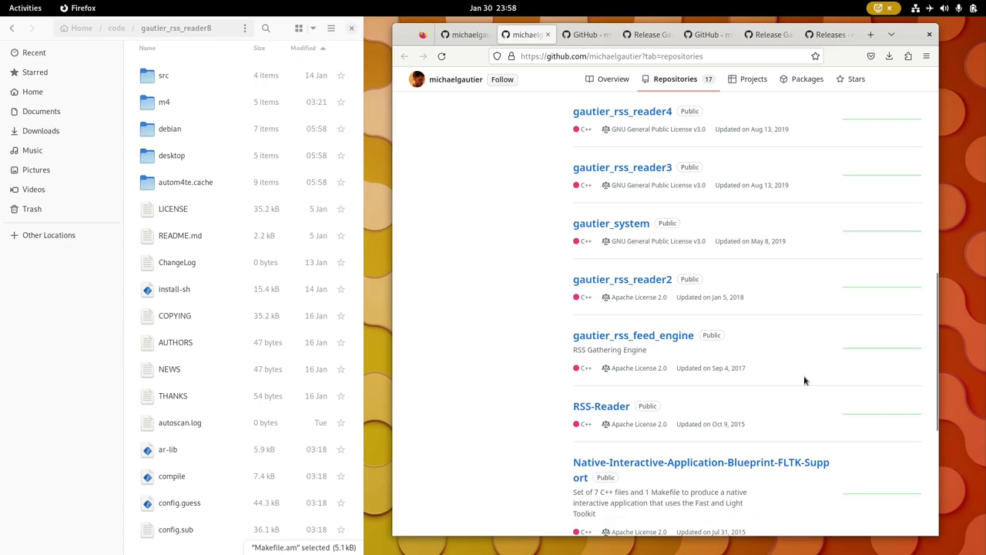
scroll(805, 380, down, 4)
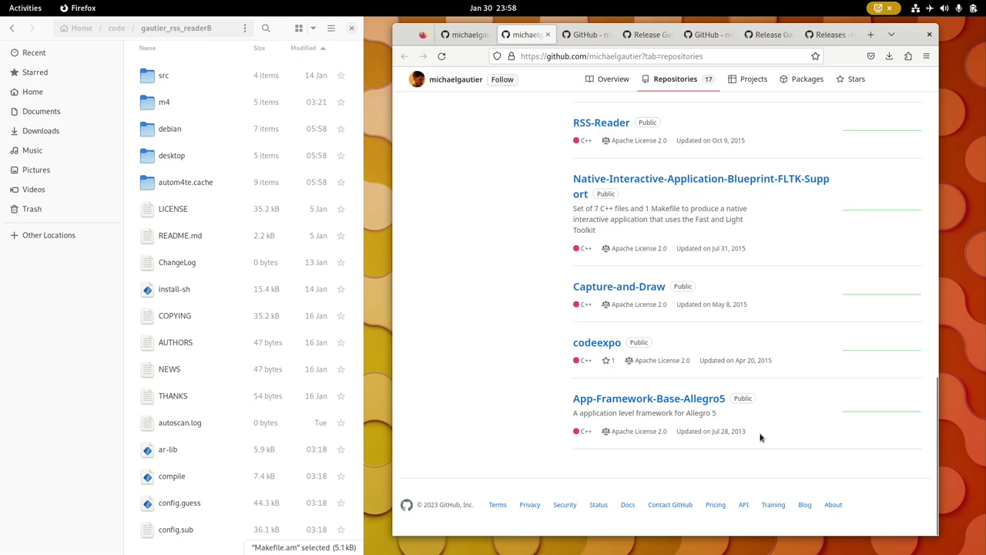
scroll(771, 430, up, 2)
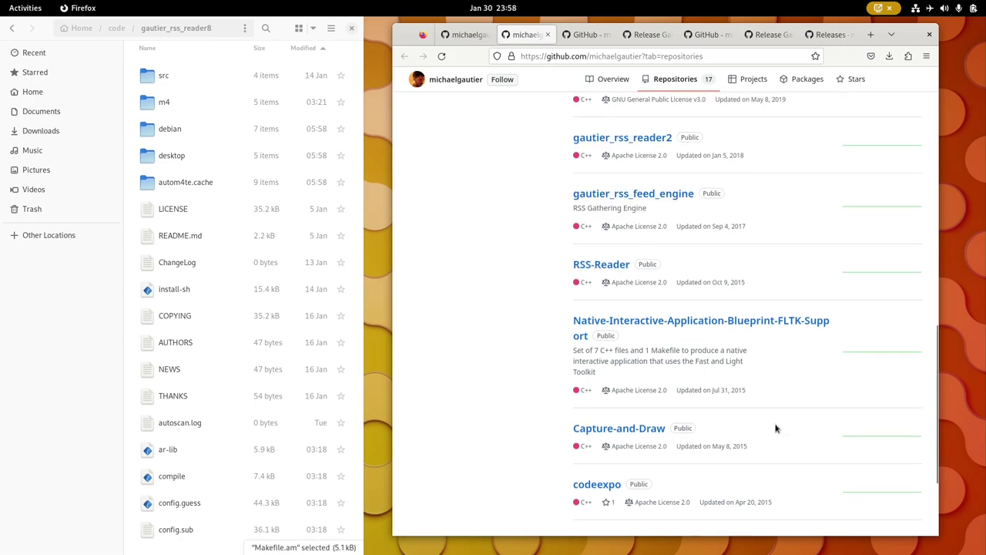
scroll(779, 428, up, 1)
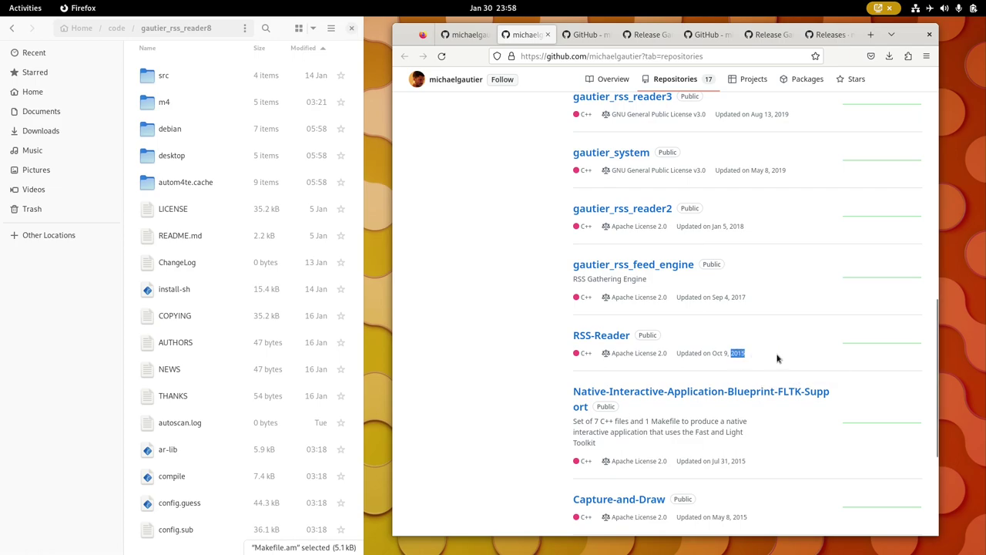
scroll(786, 356, up, 1)
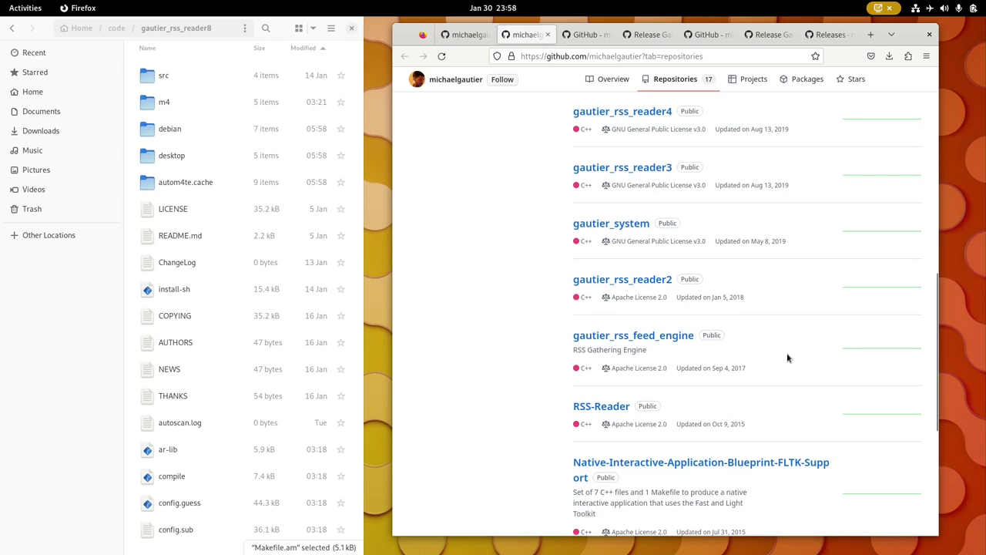
scroll(790, 362, up, 3)
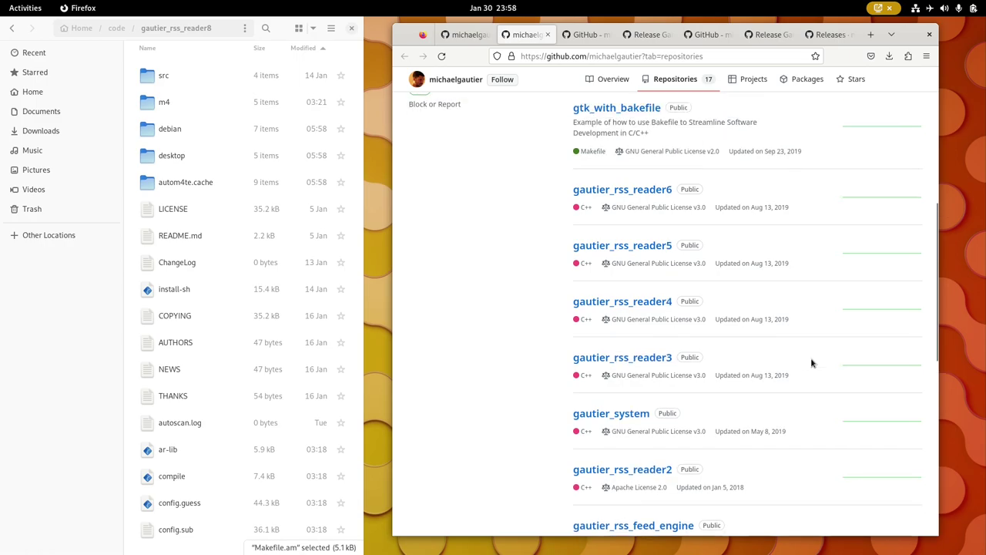
scroll(811, 362, up, 4)
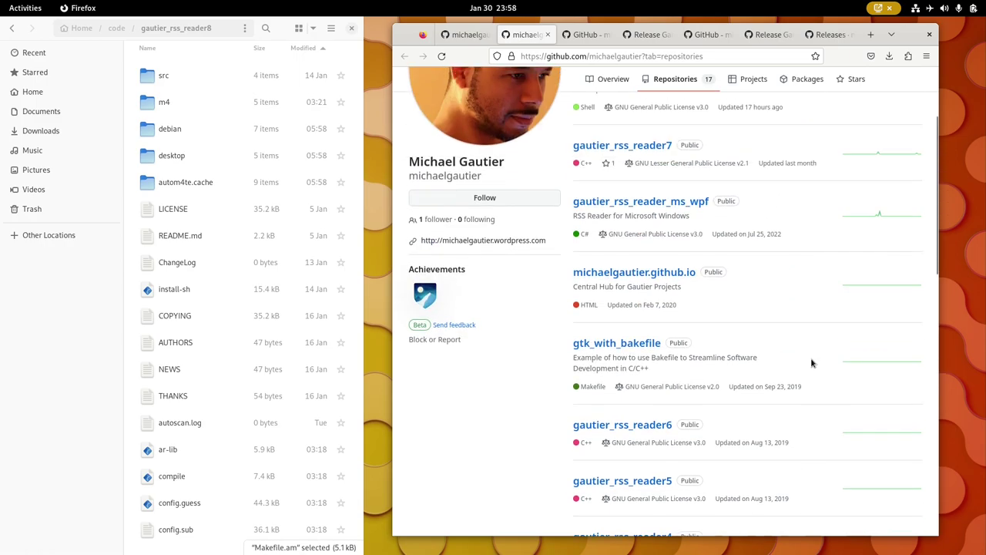
scroll(811, 362, up, 1)
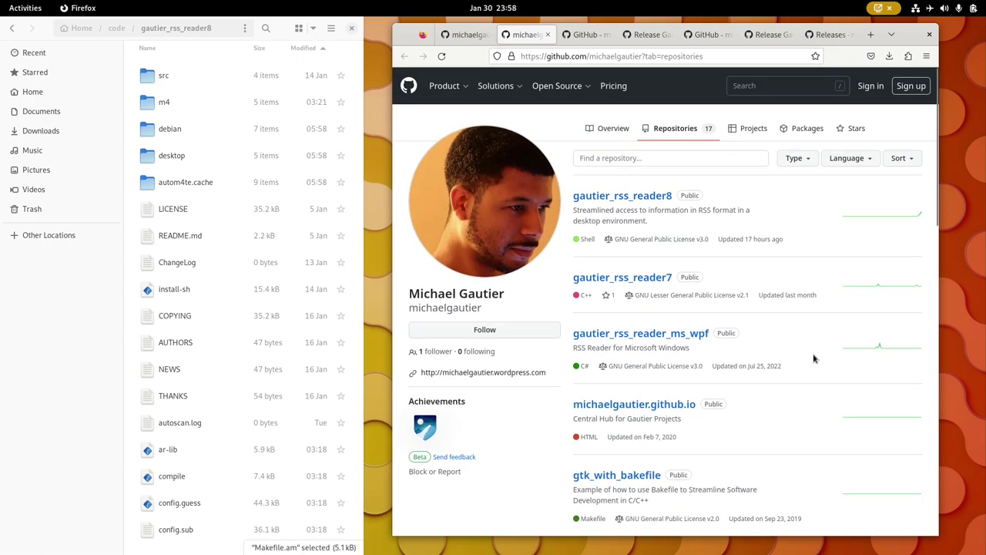
Step: Review the gautier_rss_reader8 repo's file list, 17 commits, 2 releases and language breakdown
click(579, 35)
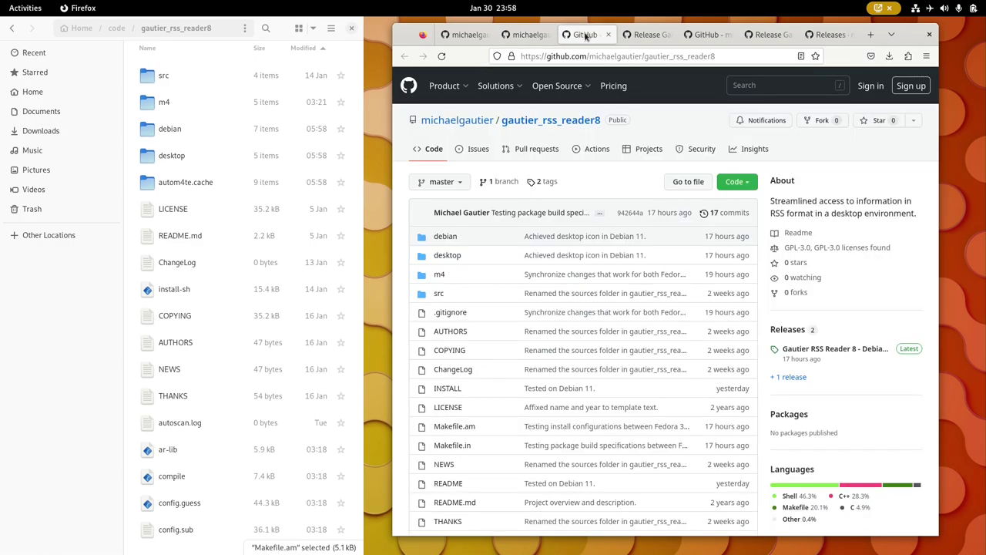
scroll(608, 355, down, 1)
scroll(607, 356, down, 5)
scroll(607, 355, up, 1)
scroll(575, 322, up, 1)
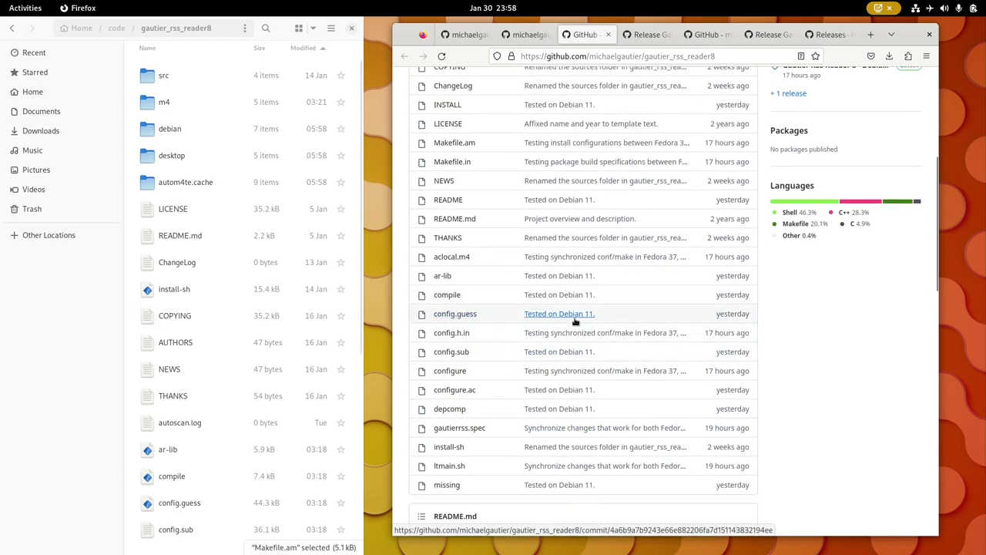
scroll(575, 322, up, 4)
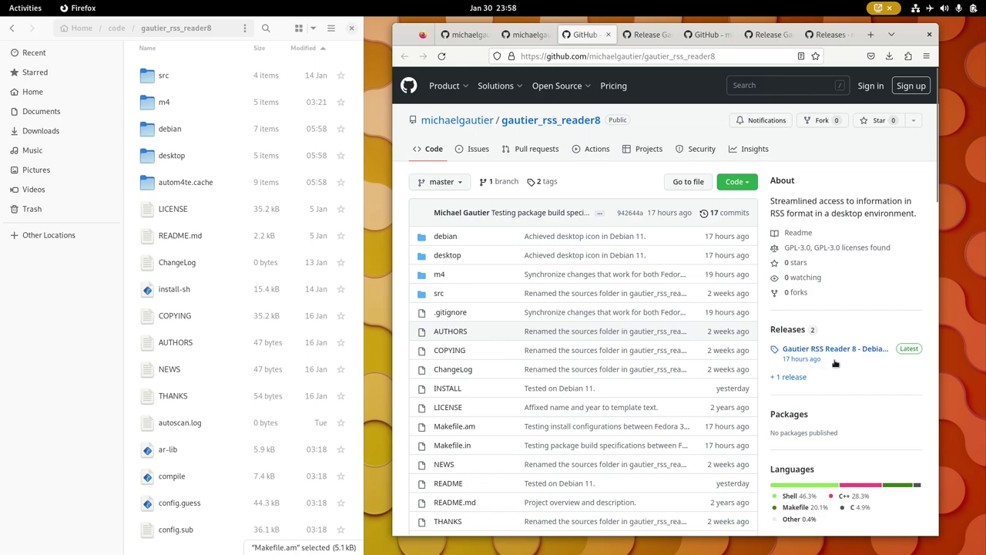
scroll(835, 362, down, 3)
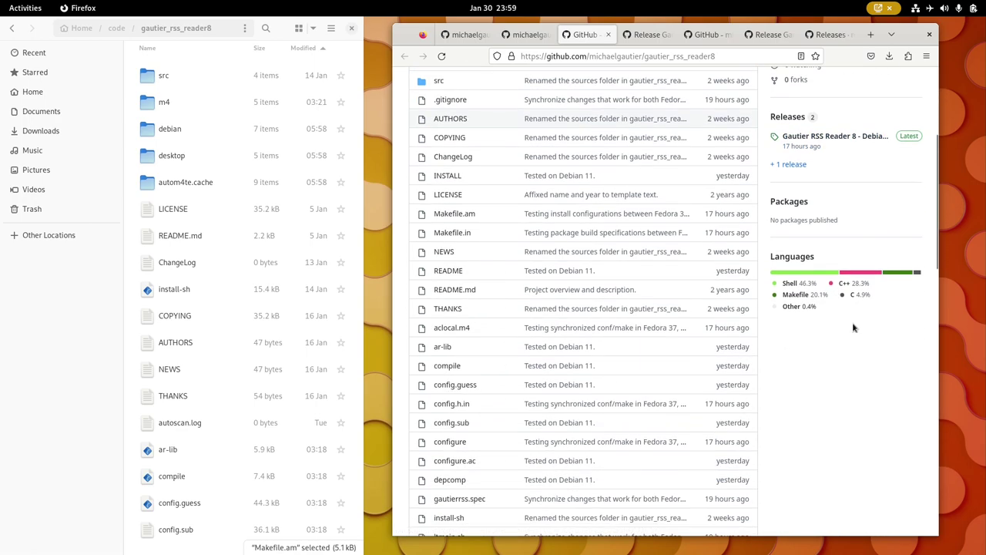
scroll(852, 325, up, 3)
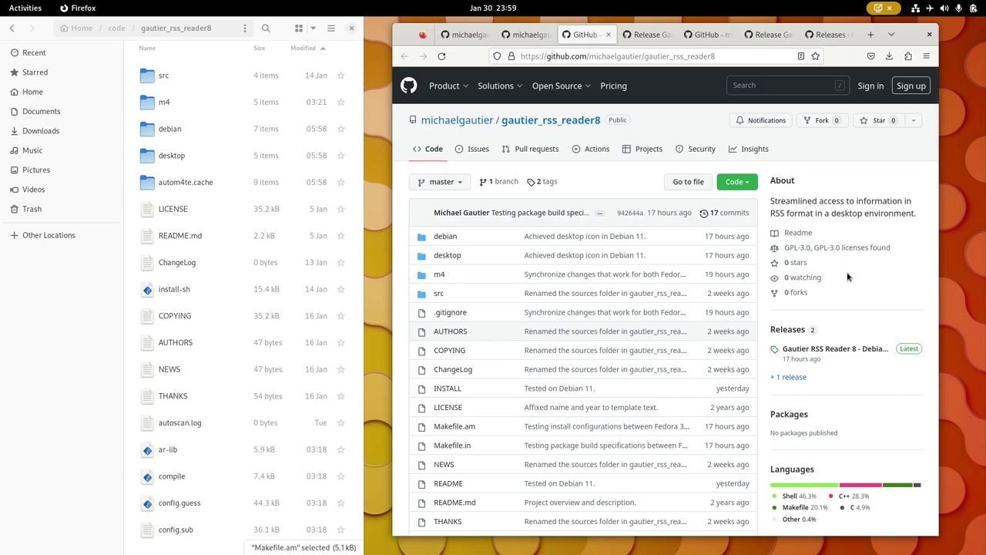
Step: Show the v8.0.0-1.0 release notes and bring up the YouTube playlist link's options
click(647, 35)
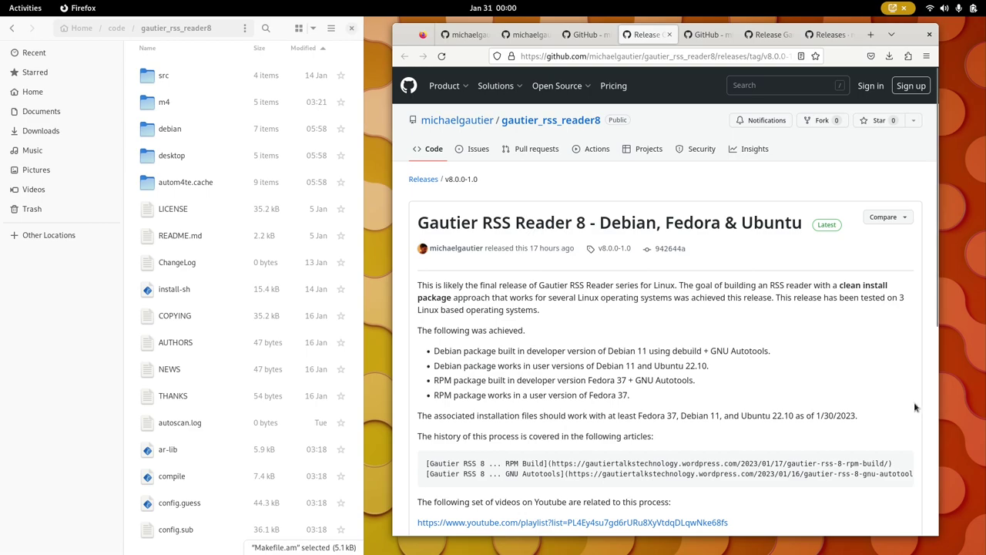
right_click(690, 523)
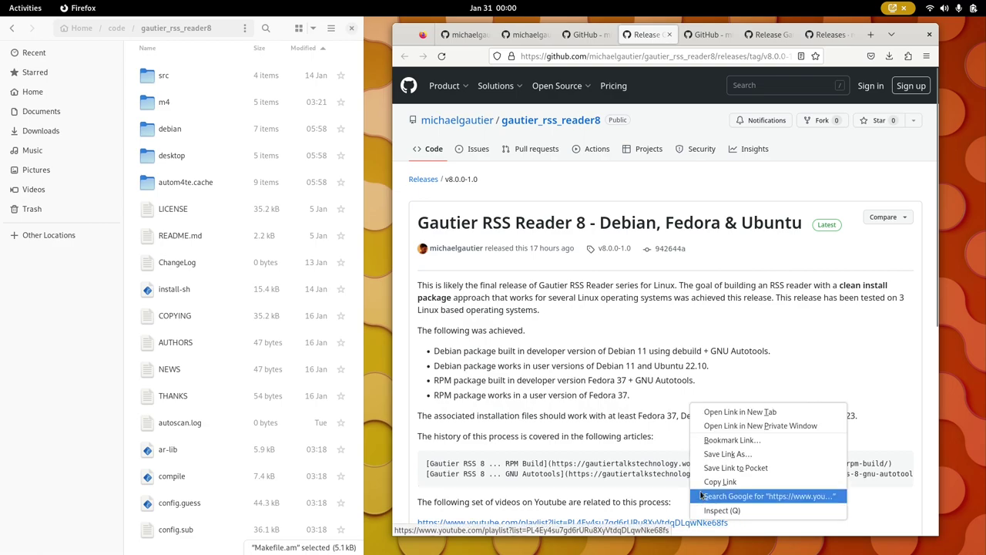
Step: Open the playlist in a private window, browse its 7 GNU Autotools videos, then close it
click(734, 432)
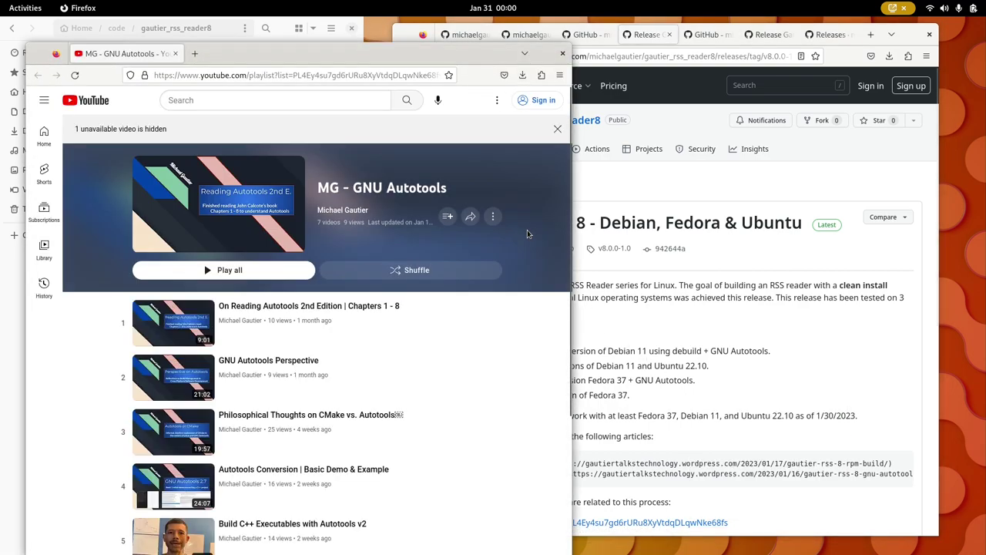
scroll(510, 380, down, 2)
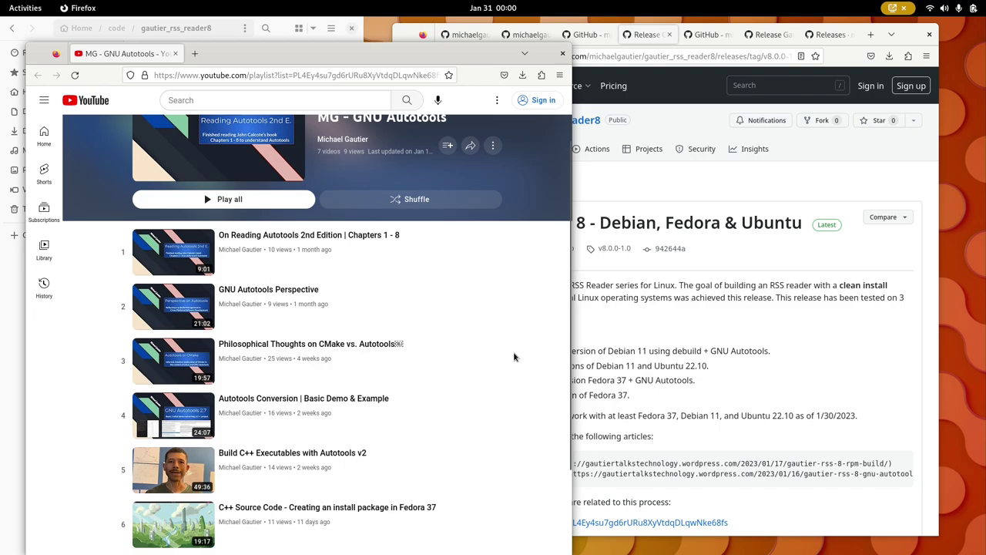
scroll(514, 356, down, 2)
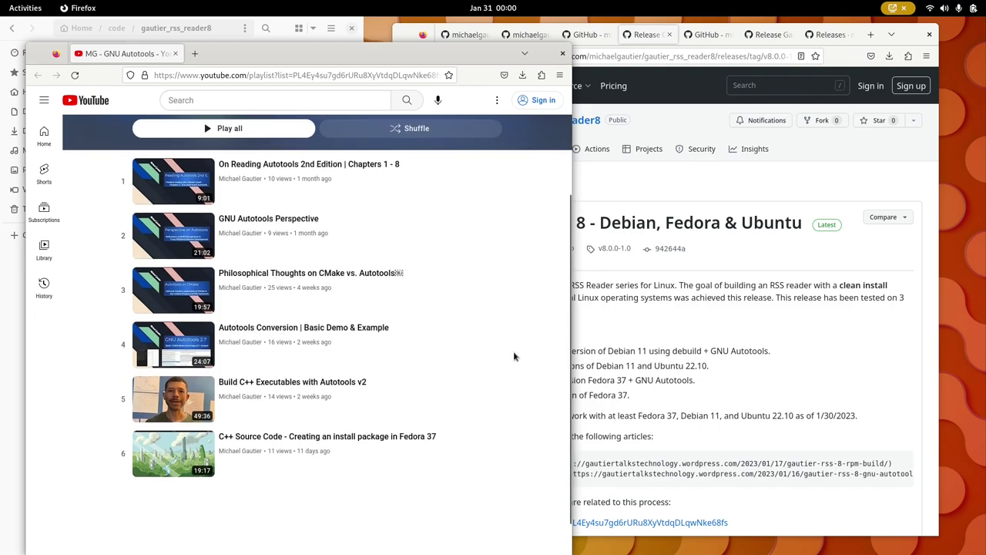
scroll(515, 356, up, 3)
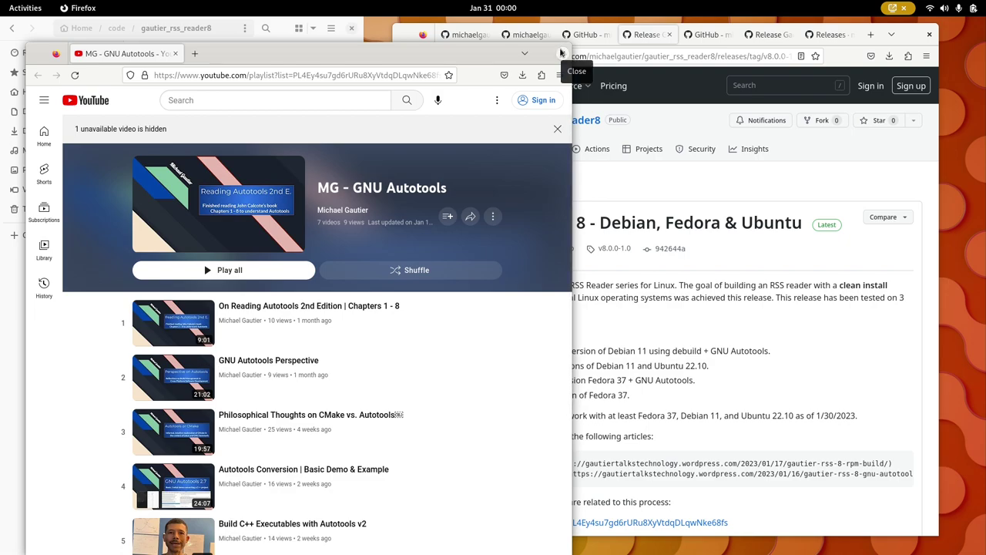
click(561, 53)
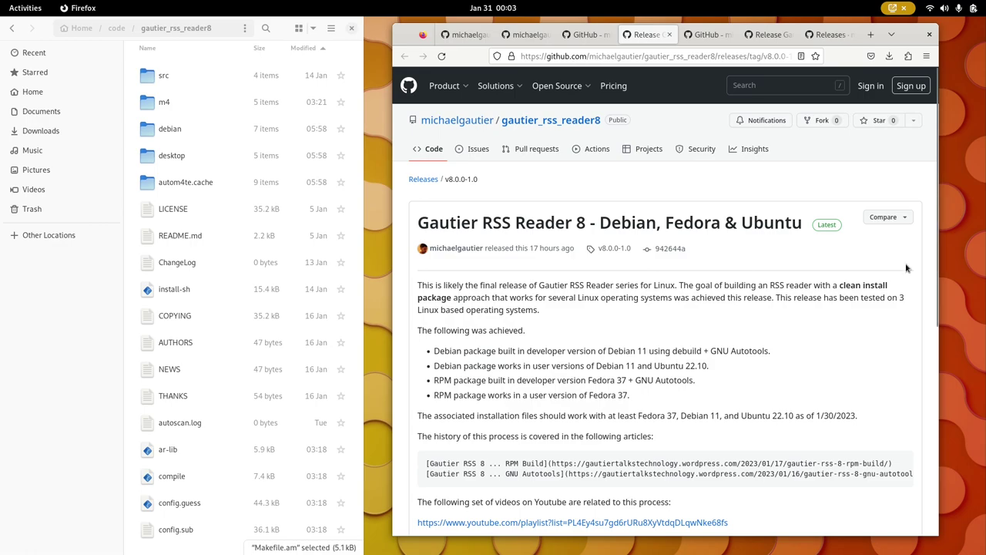
Step: Close Firefox, bring the Home and gautier_rss_reader8 folder windows forward, and show Activities
click(930, 35)
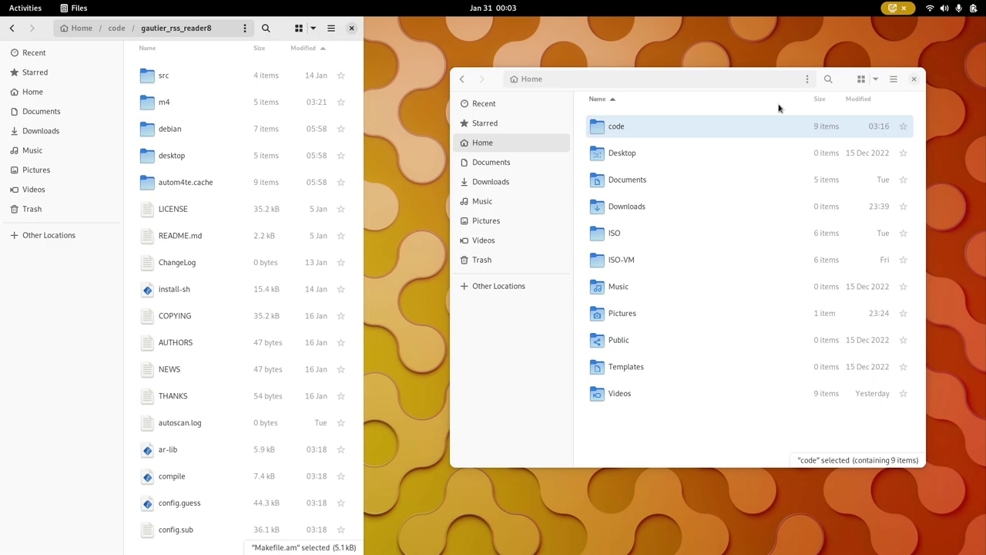
click(660, 450)
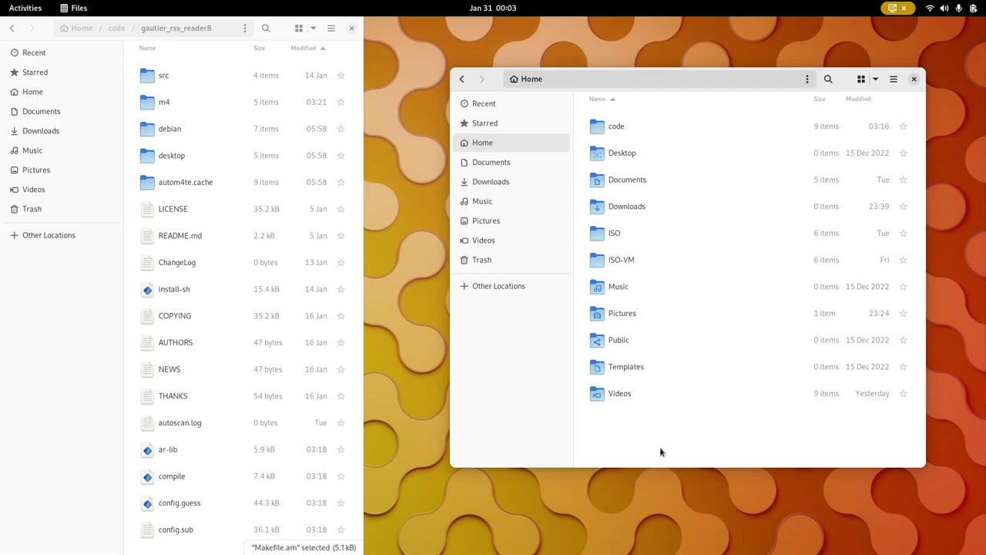
click(91, 345)
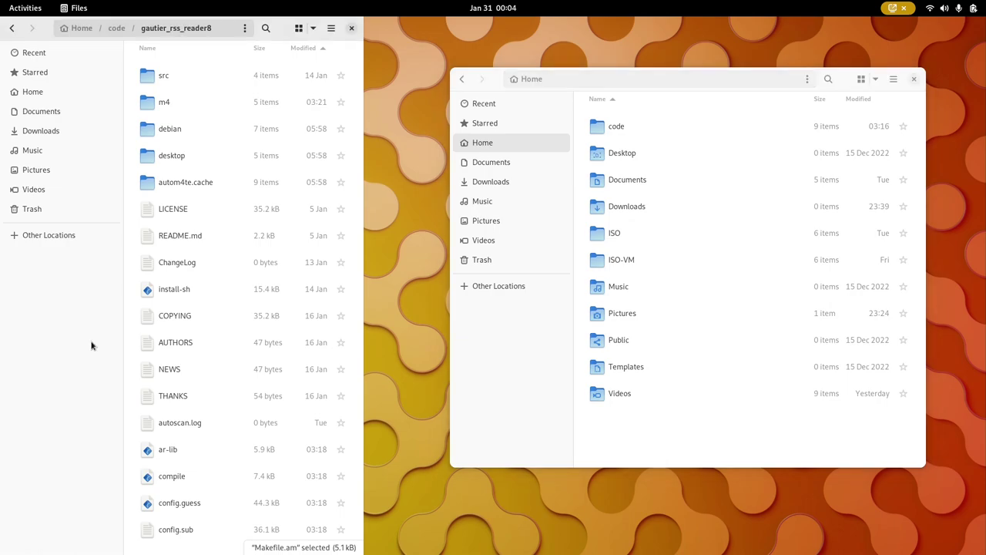
mouse_move(2, 1)
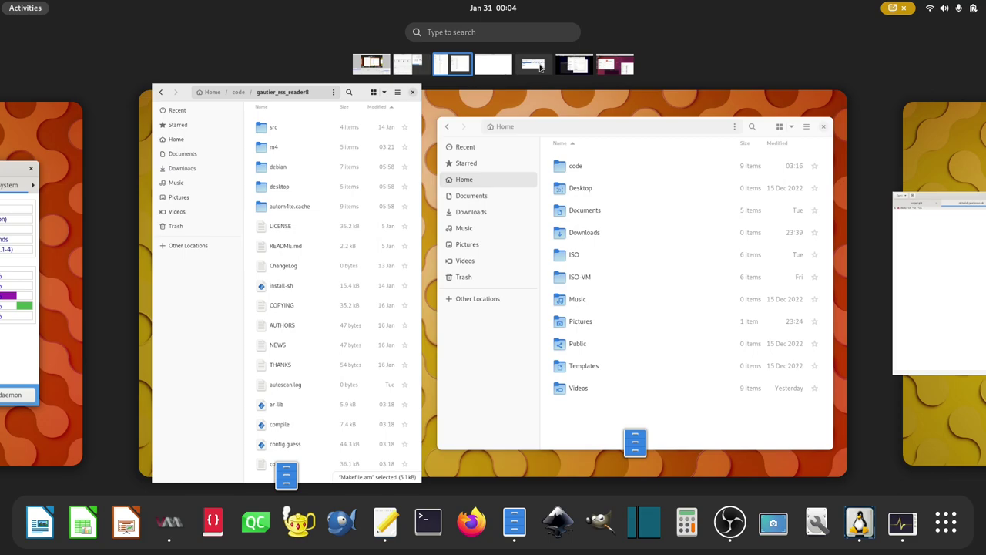
Step: On workspace 5, select TEST-ubuntu22.10 in Virtual Machine Manager's QEMU/KVM list, then return to Activities
click(537, 67)
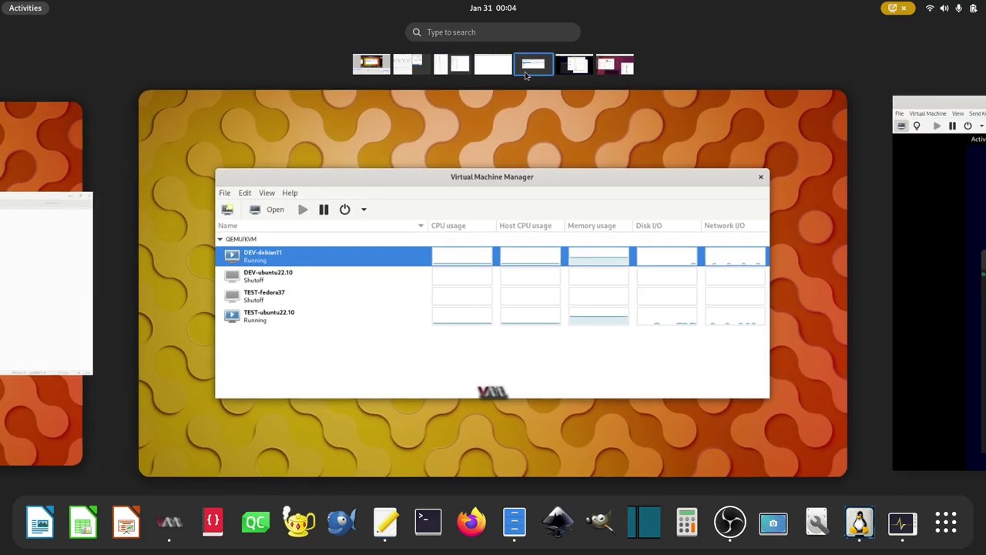
click(527, 143)
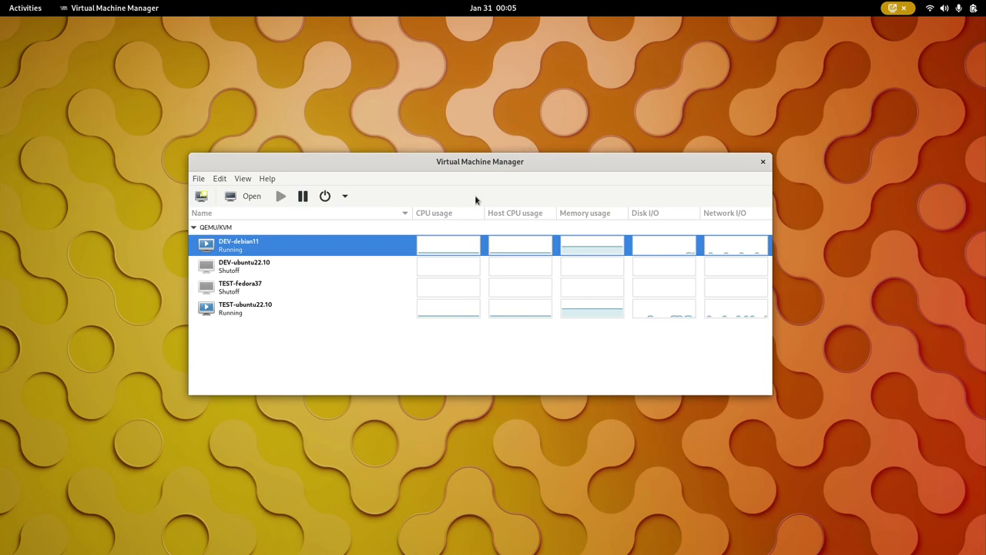
click(382, 310)
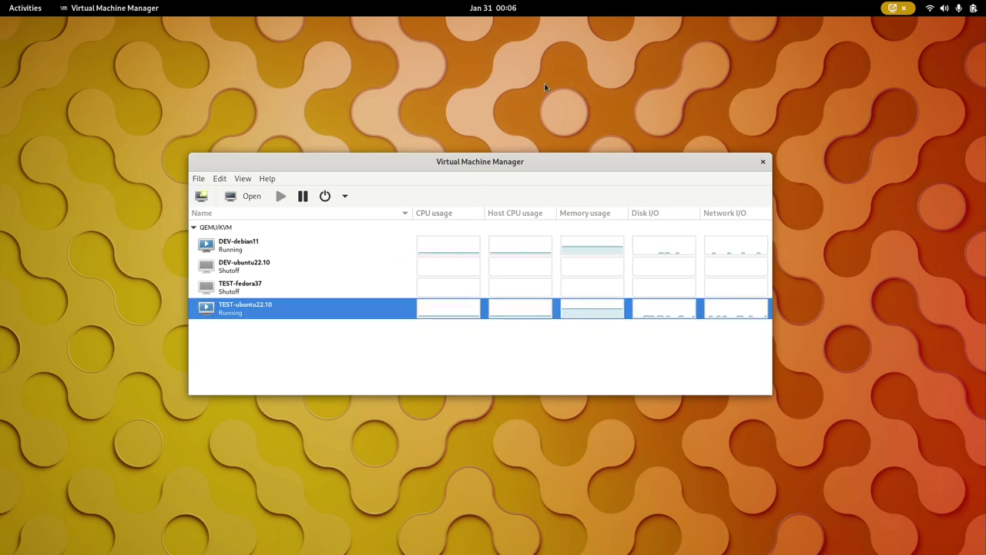
mouse_move(1, 1)
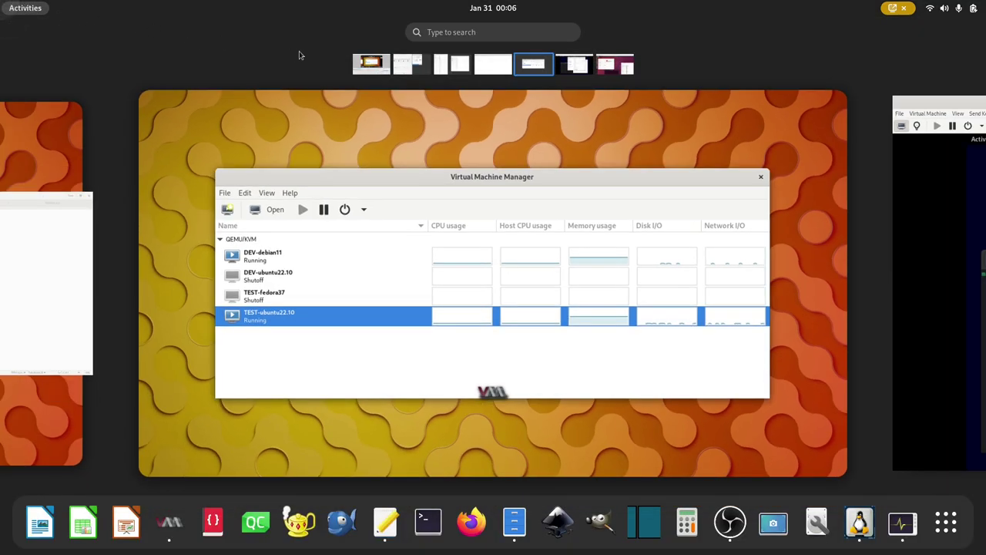
Step: On the system-monitor workspace, view CPU-X's Caches and System tabs showing Fedora Linux 37
click(420, 69)
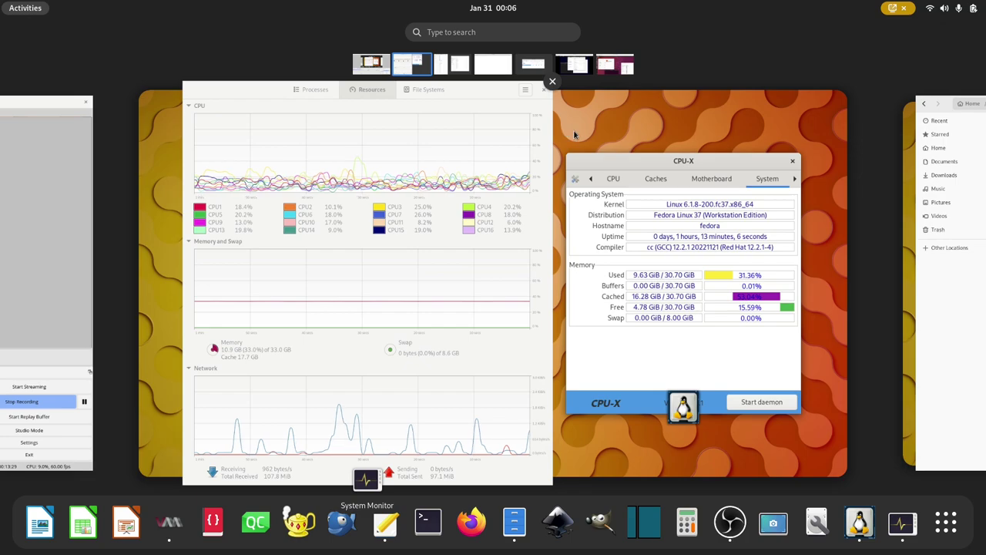
click(590, 306)
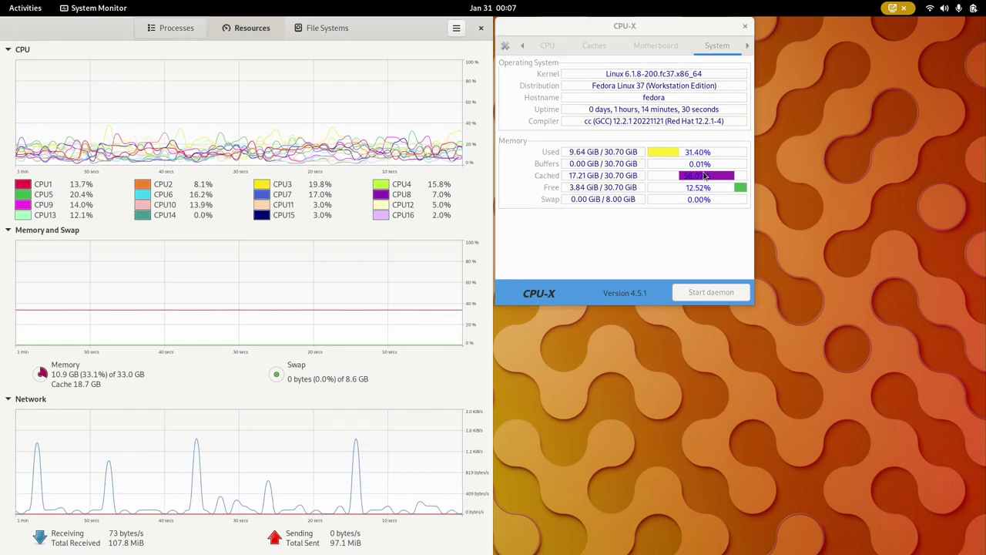
click(601, 46)
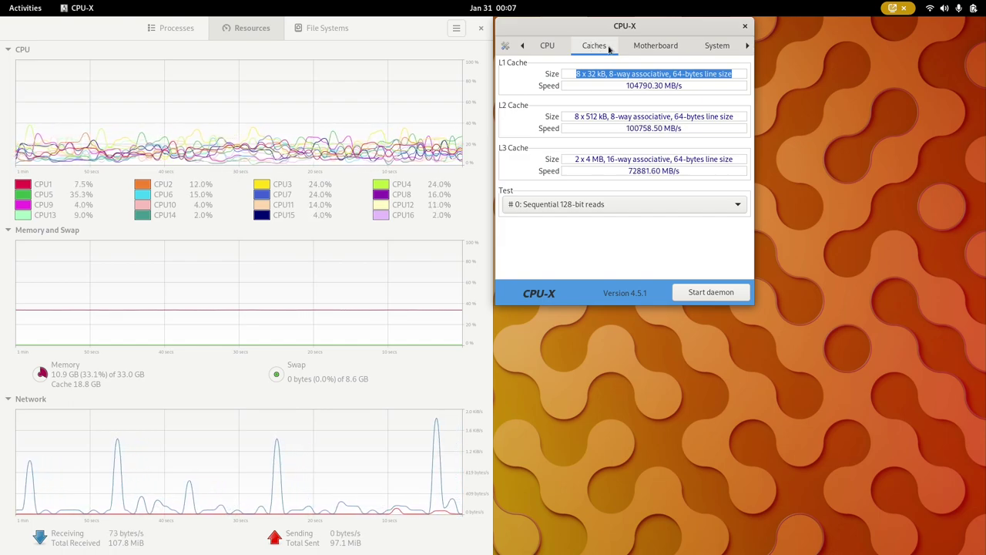
click(723, 48)
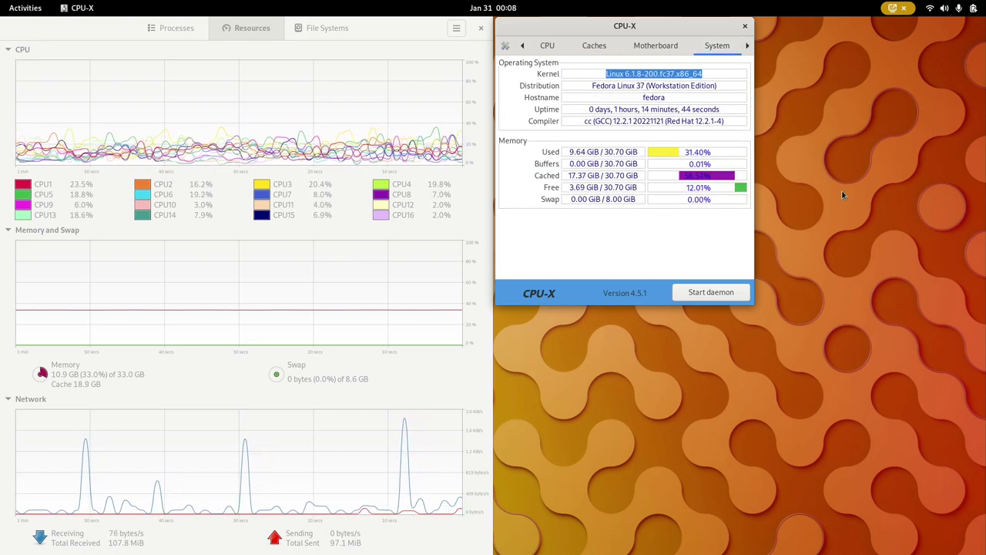
mouse_move(0, 0)
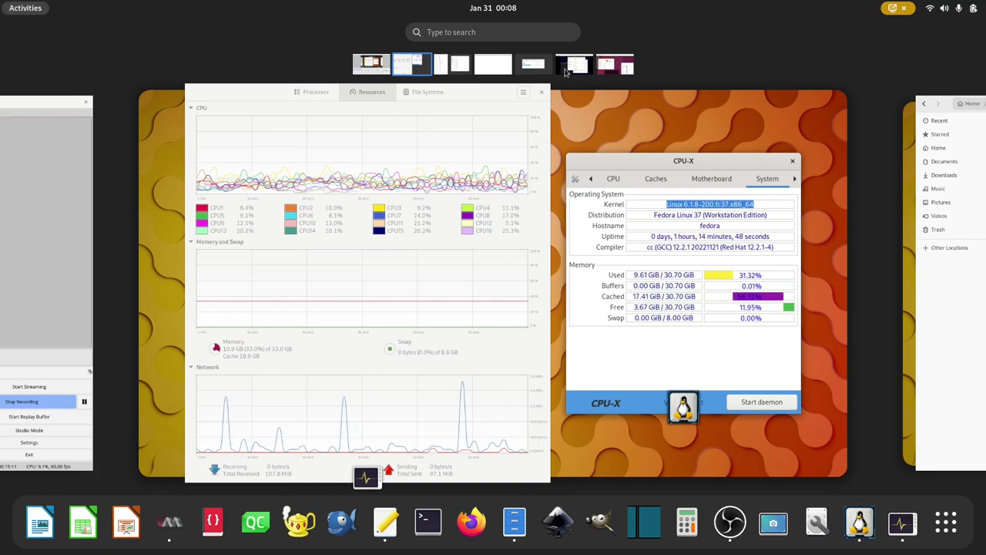
Step: Bring up the DEV-debian11 VM and scroll its About page showing Debian GNU/Linux 11 and 3.8 GiB memory
click(572, 68)
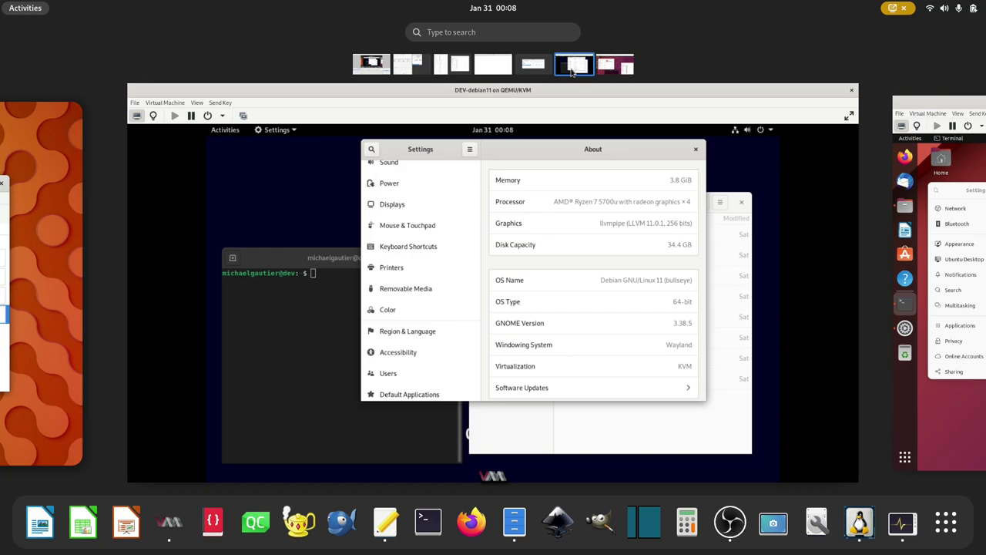
click(571, 91)
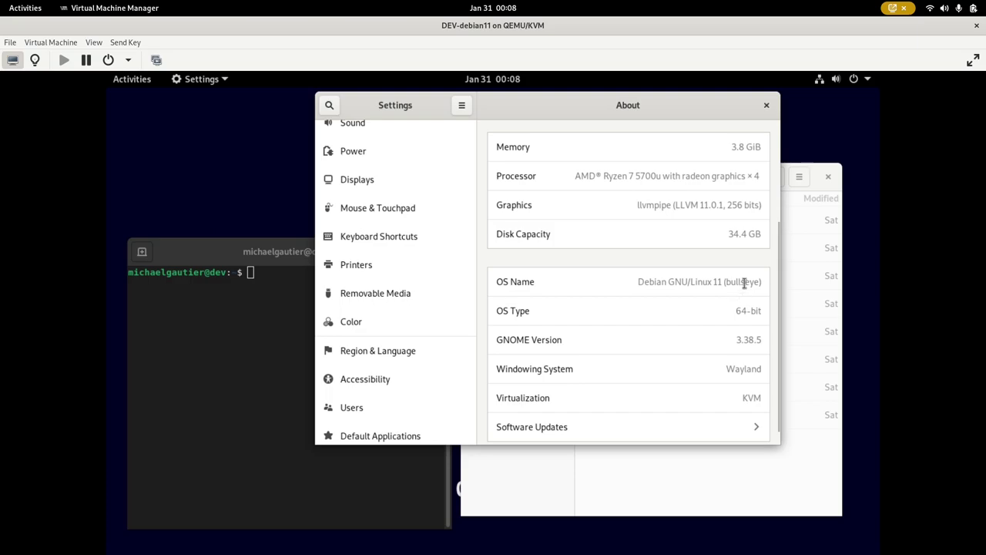
scroll(693, 293, up, 4)
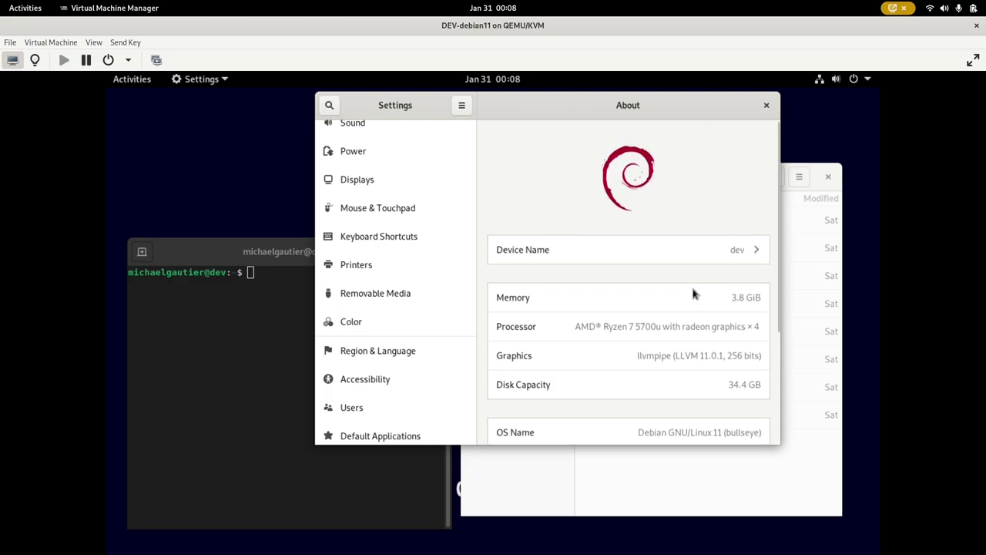
scroll(693, 293, down, 4)
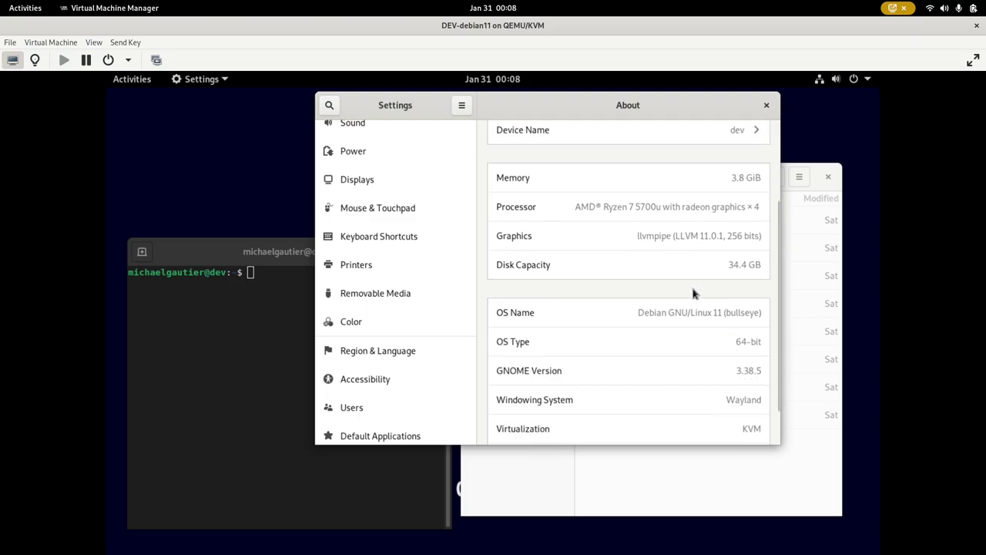
scroll(694, 293, down, 1)
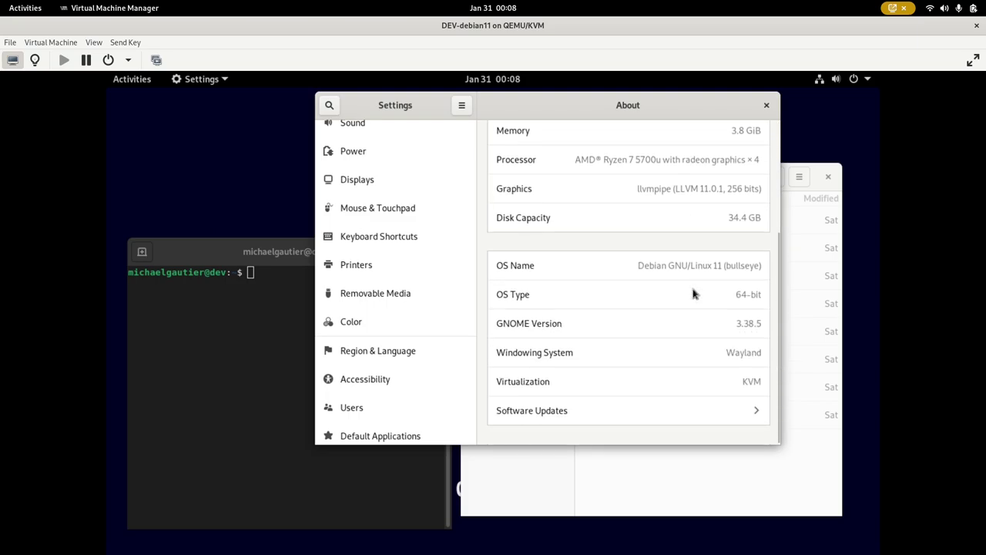
Step: In the Debian guest terminal, run uname -a for kernel info, then clear it with reset
click(248, 370)
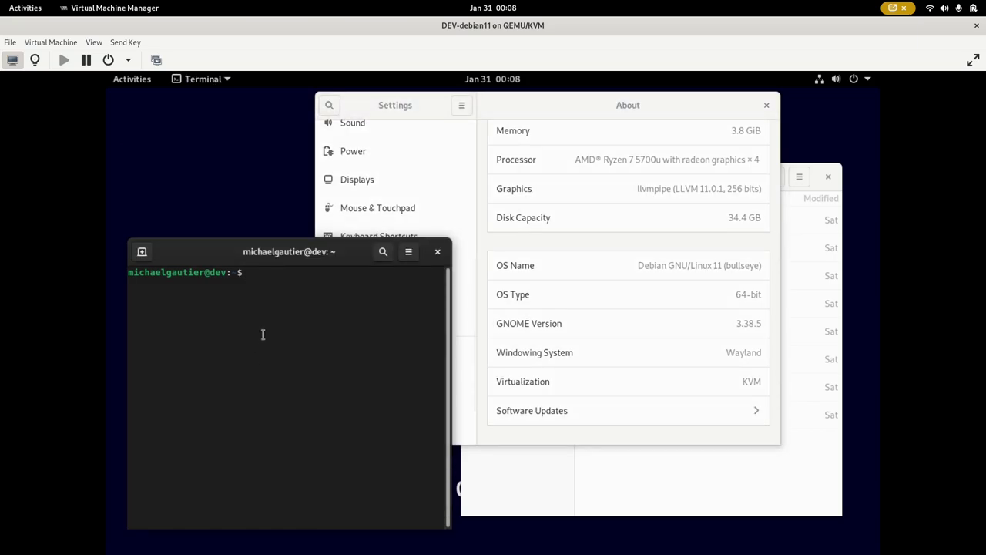
text(uname -a)
key(Return)
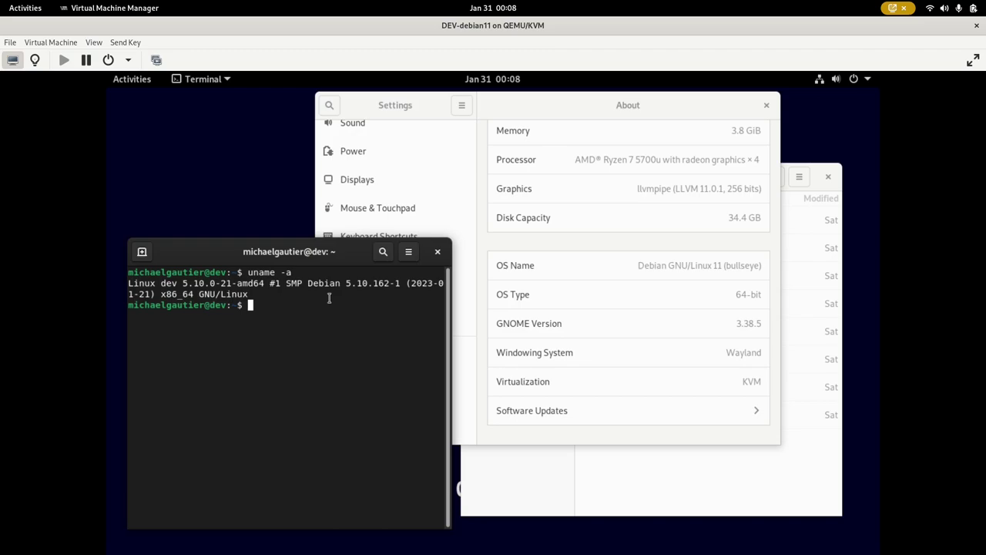
text(reset)
key(Return)
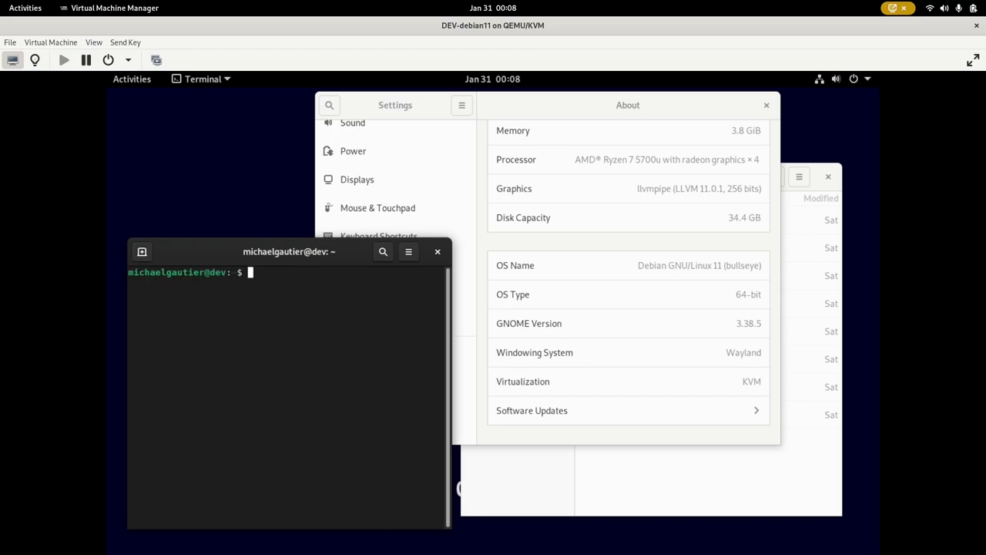
Step: Close the guest's Settings window and nudge the Files window right and down
click(768, 109)
click(766, 104)
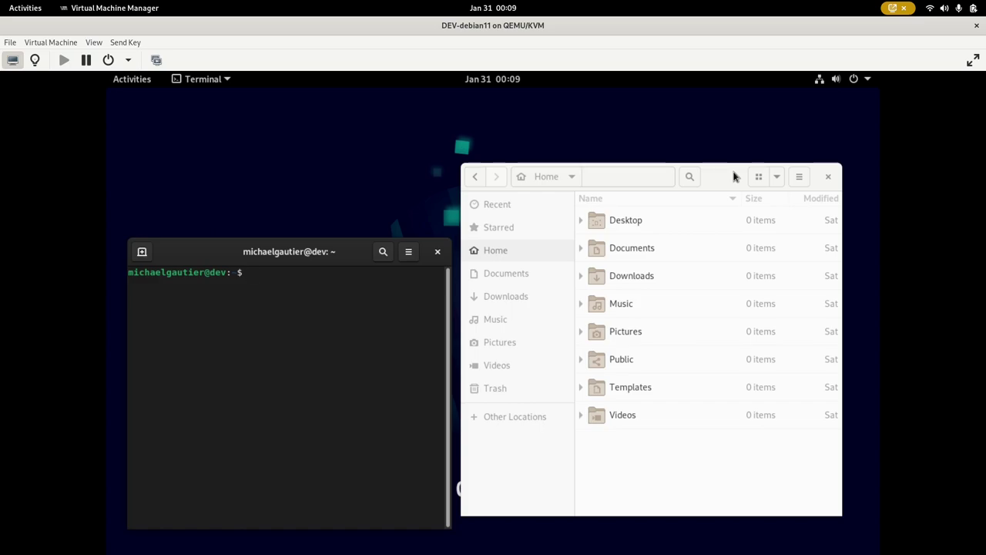
drag(735, 176, 763, 122)
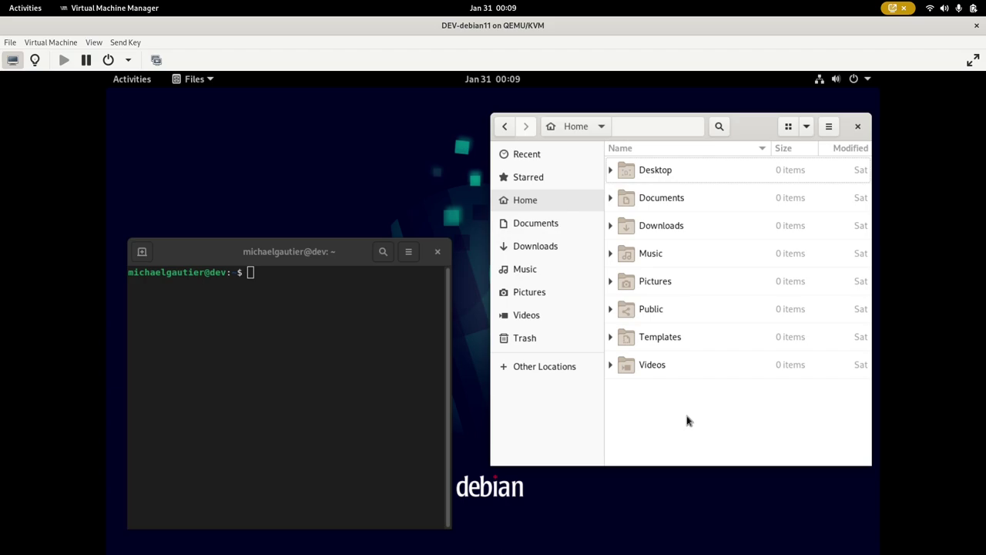
Step: Switch to the TEST-ubuntu22.10 VM's workspace and show its window full screen
click(8, 6)
click(609, 66)
click(443, 219)
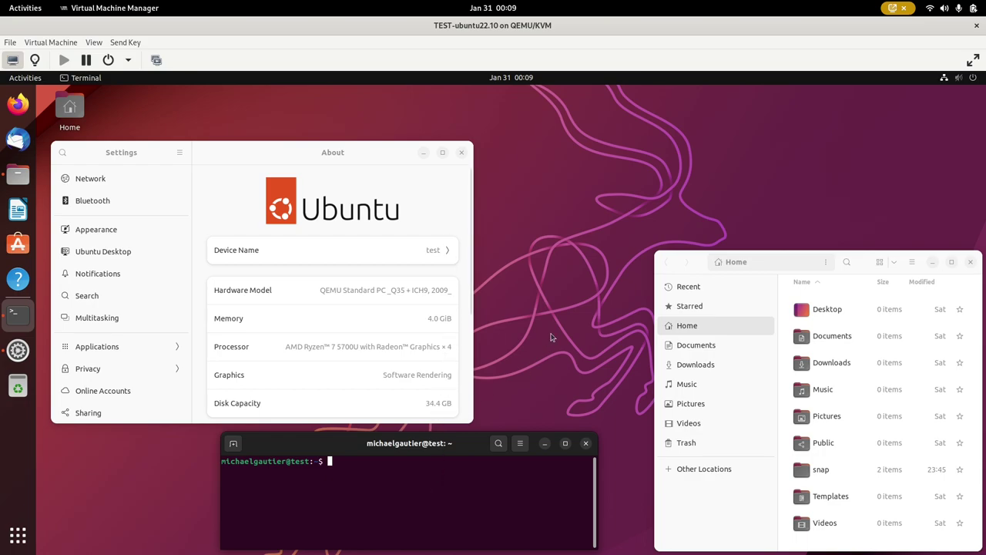
Step: Run uname -a in the Ubuntu guest terminal, showing kernel 5.19.0-29-generic
text(uname)
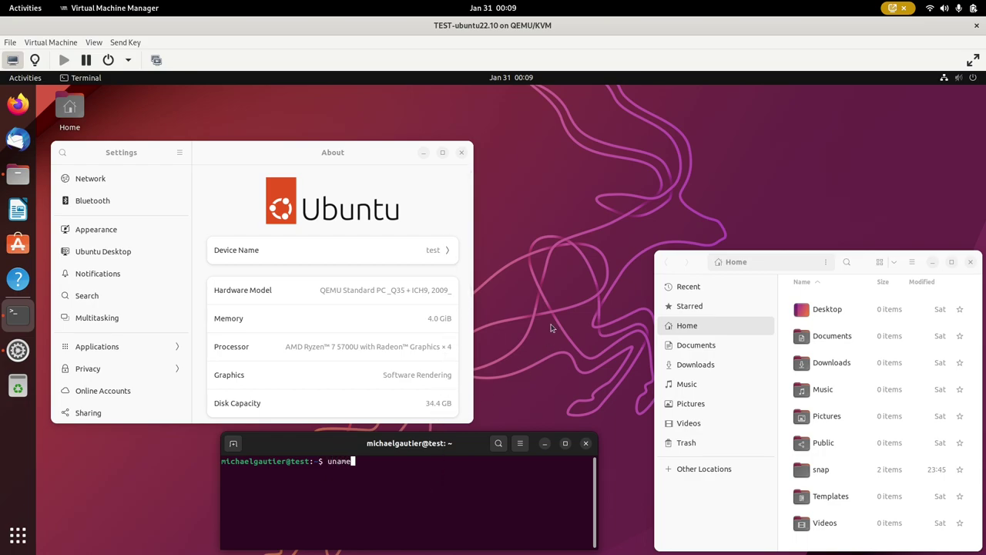
text(-a)
key(Return)
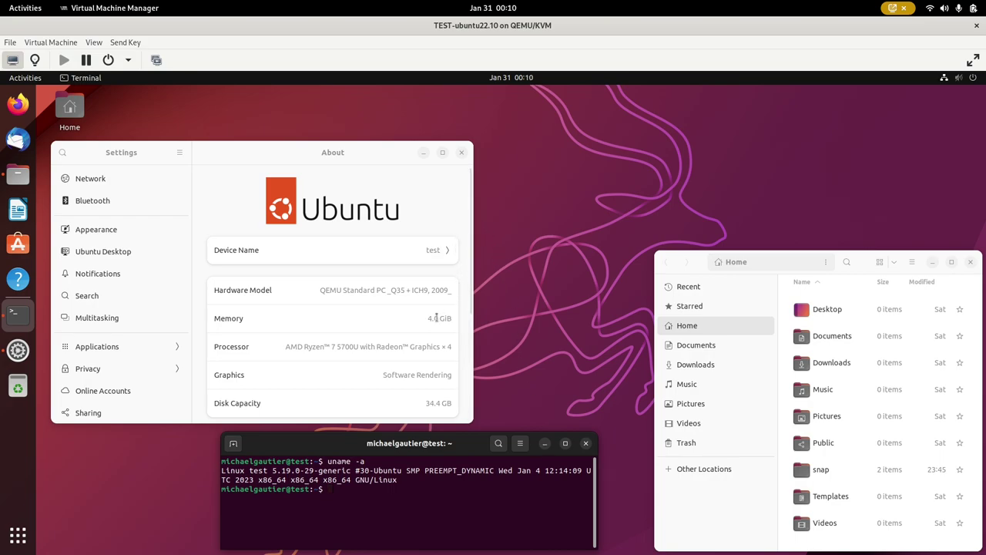
Step: Close Settings, snap Files to the right half, reposition the terminal, and clear it with reset
click(461, 153)
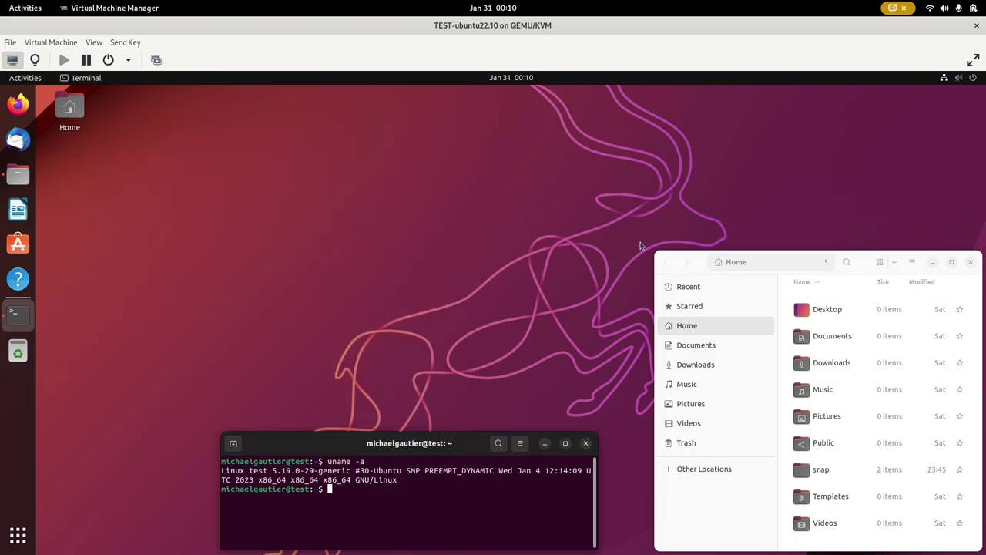
drag(841, 261, 807, 177)
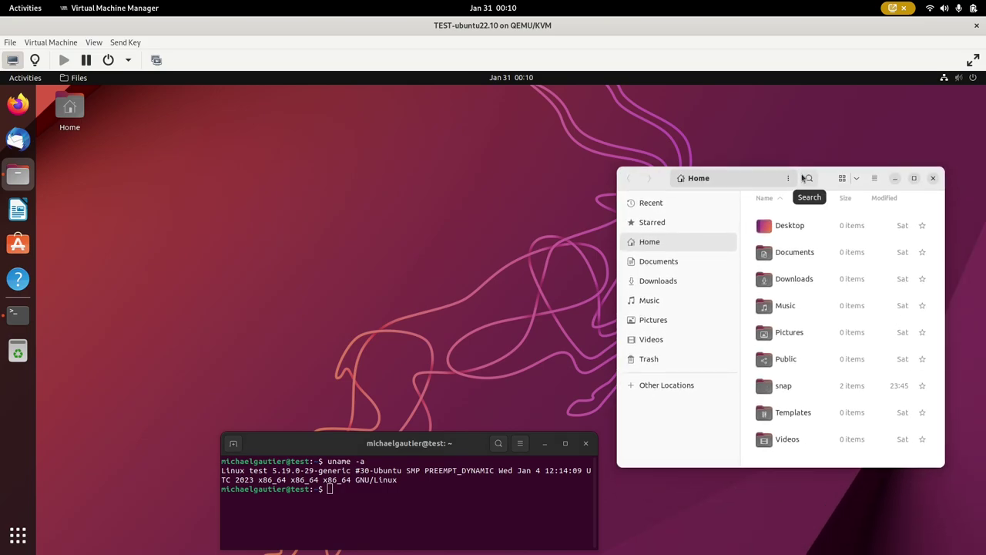
key(super+Right)
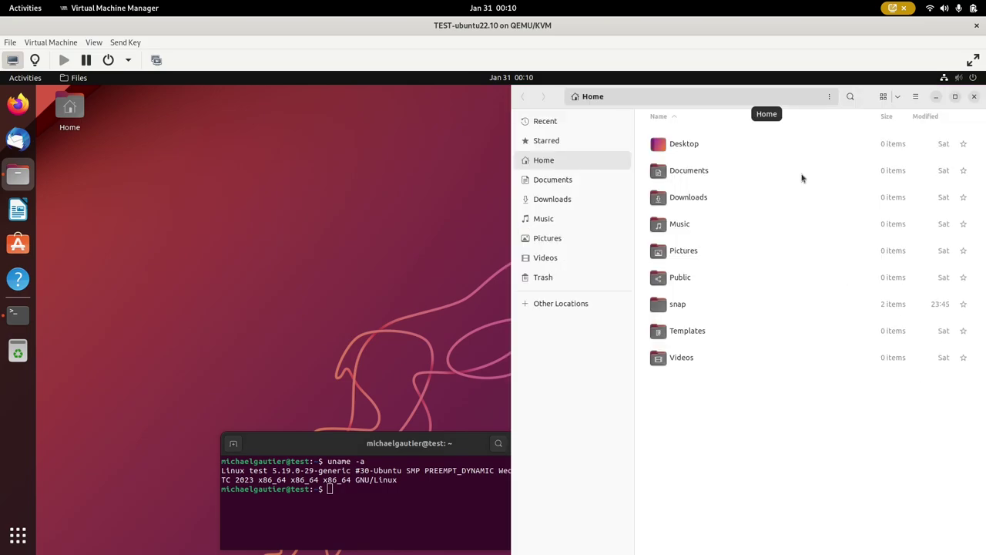
click(687, 421)
drag(456, 446, 327, 287)
text(reset)
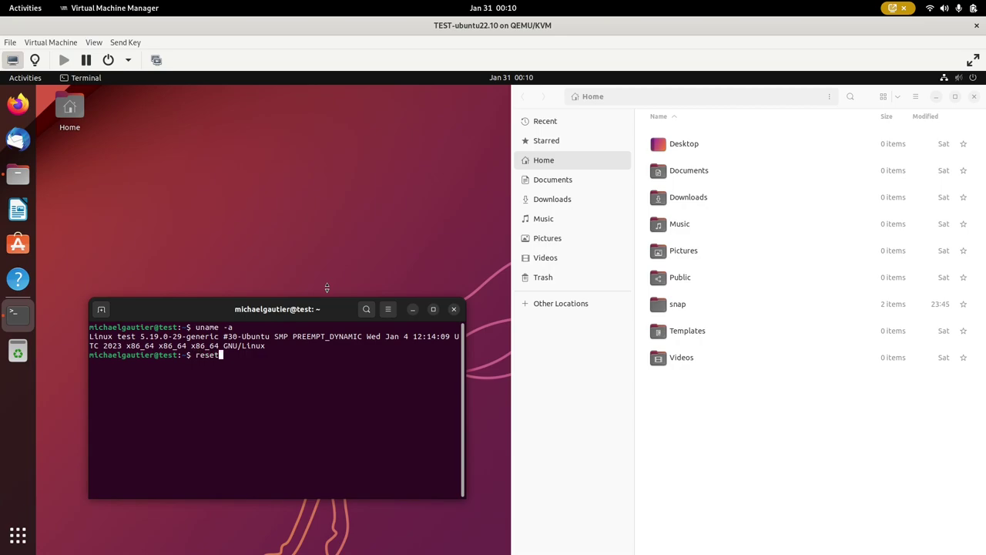
key(Return)
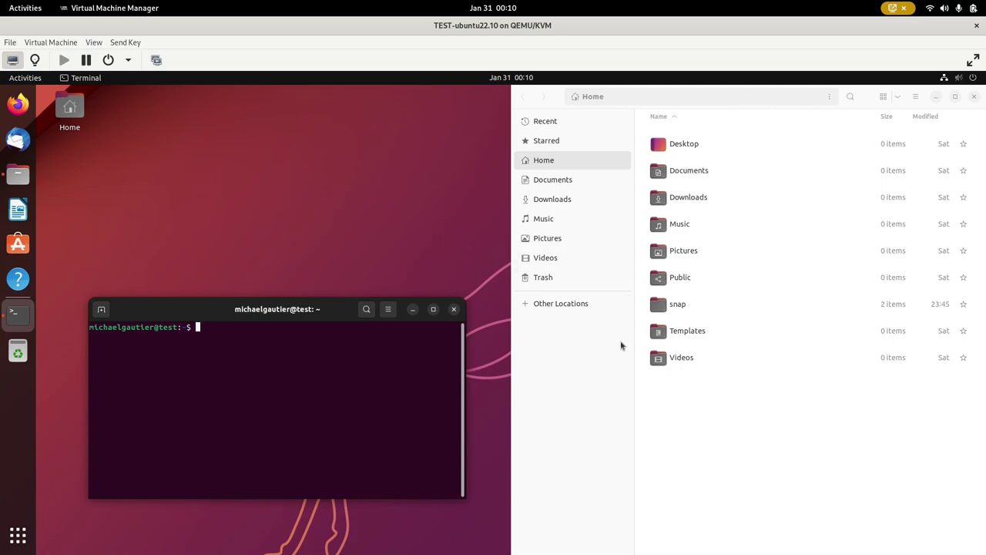
Step: Toggle the VM's app grid, then enter the host workspace with the gautier_rss_reader8 and Home windows
click(19, 538)
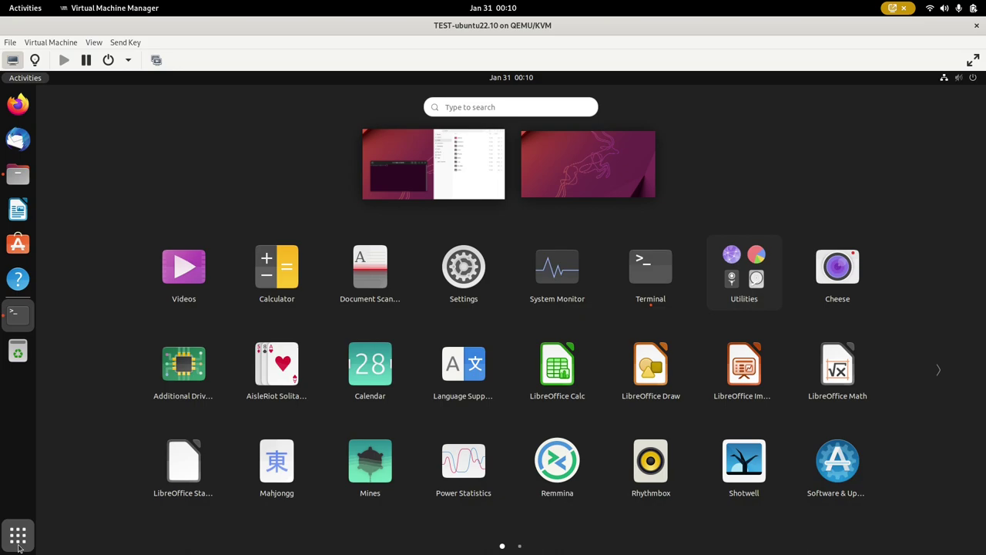
click(19, 538)
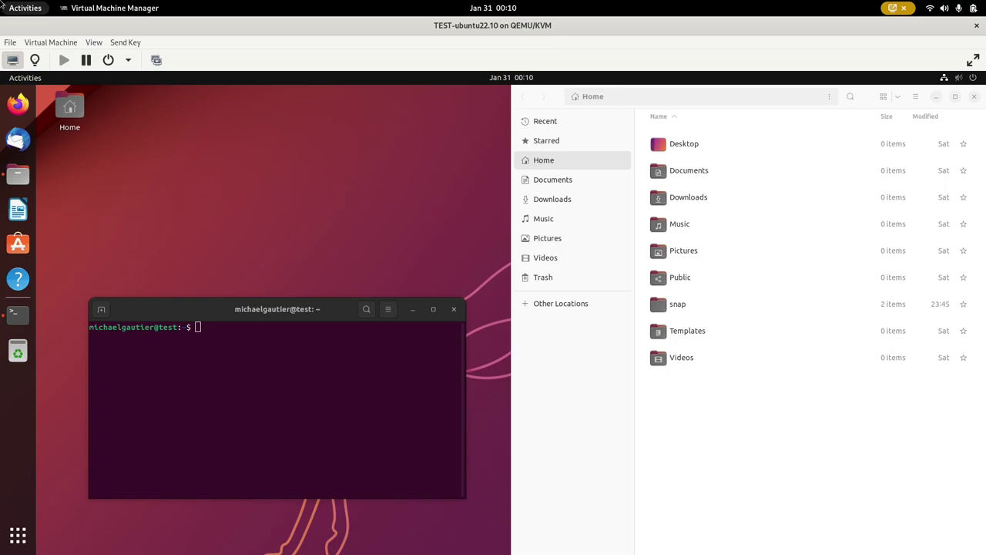
click(26, 8)
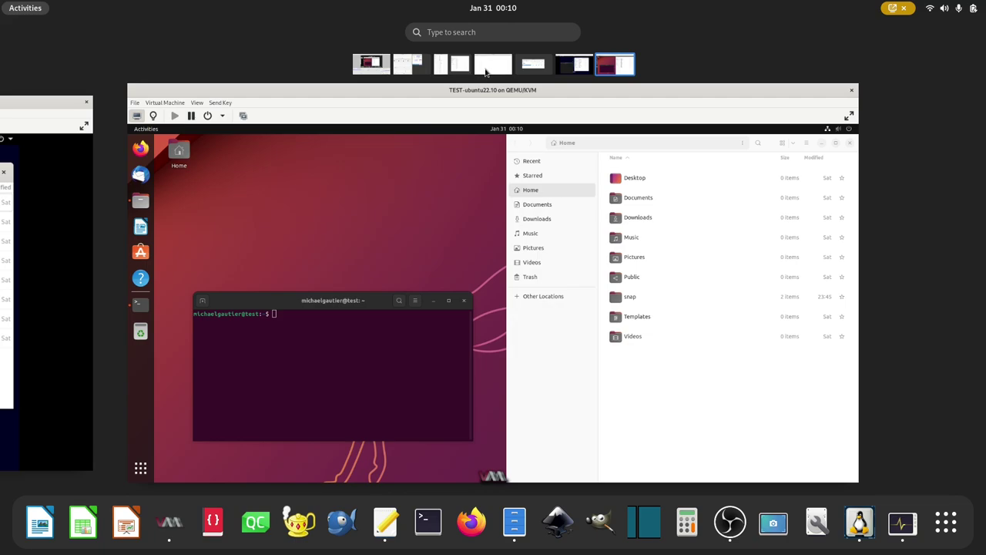
click(487, 68)
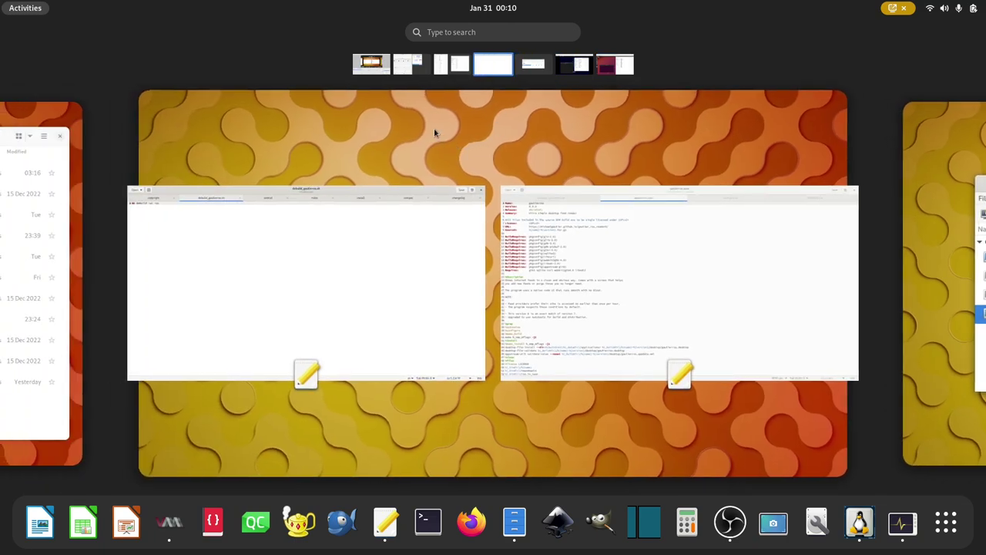
click(454, 65)
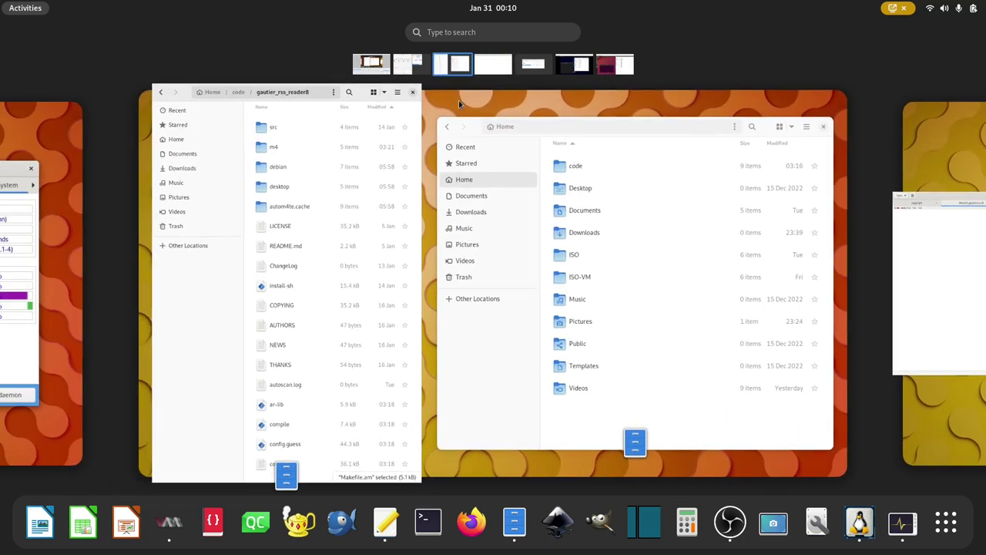
click(459, 100)
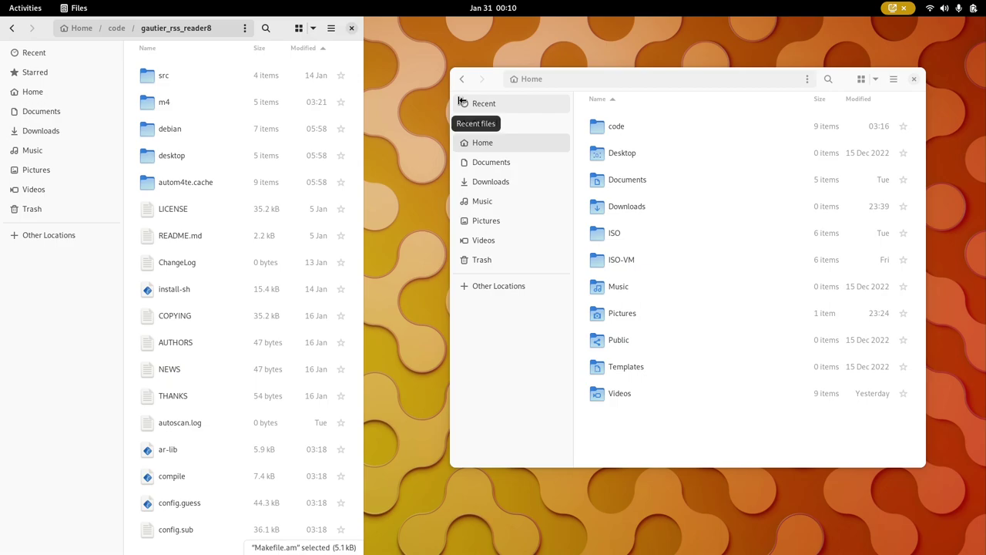